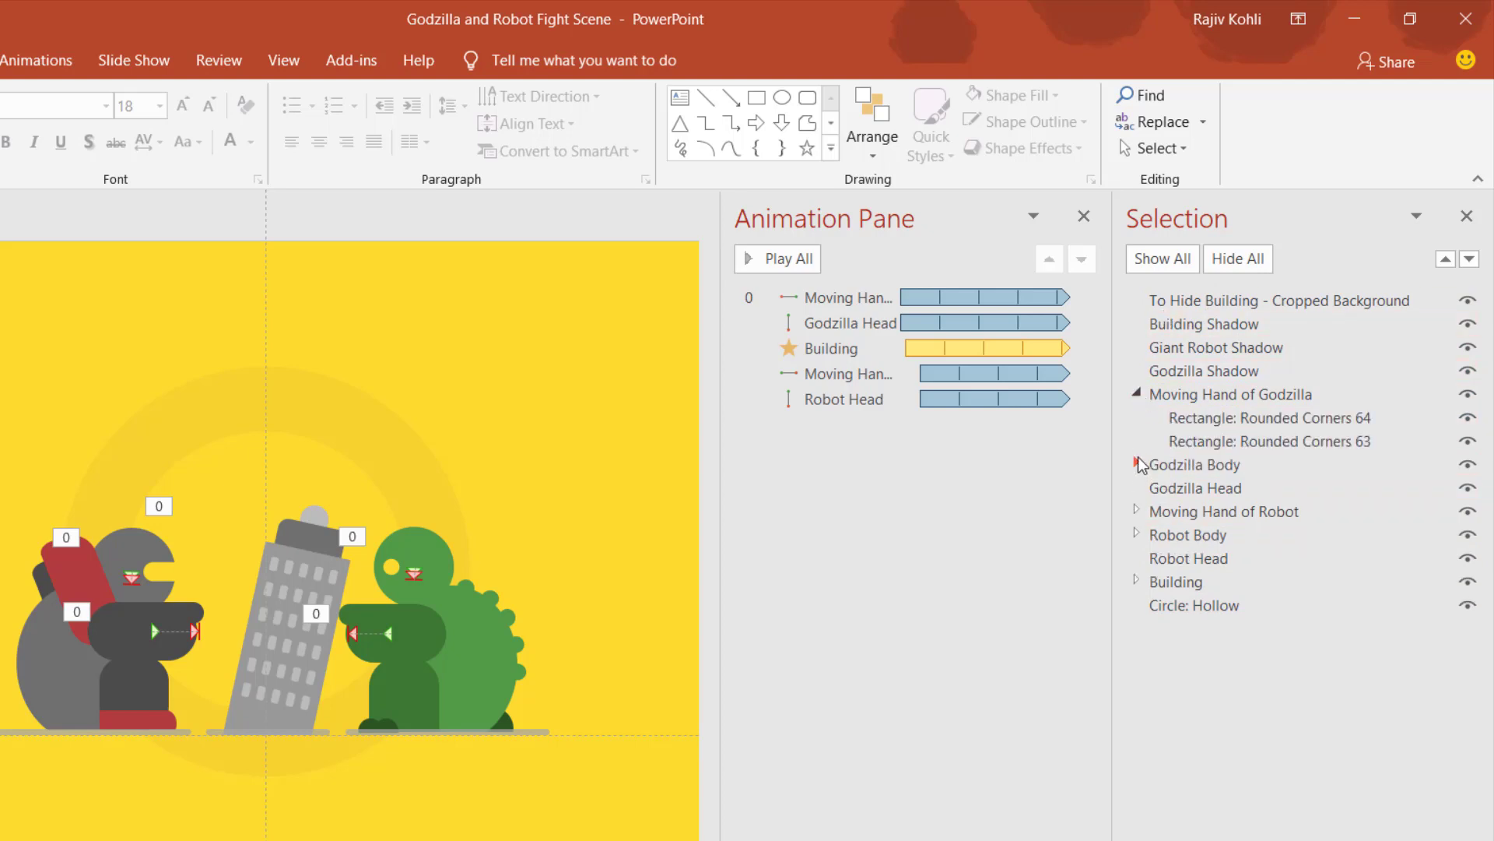
Expand Godzilla Body in the Selection Pane to show its parts.
left_click(1137, 464)
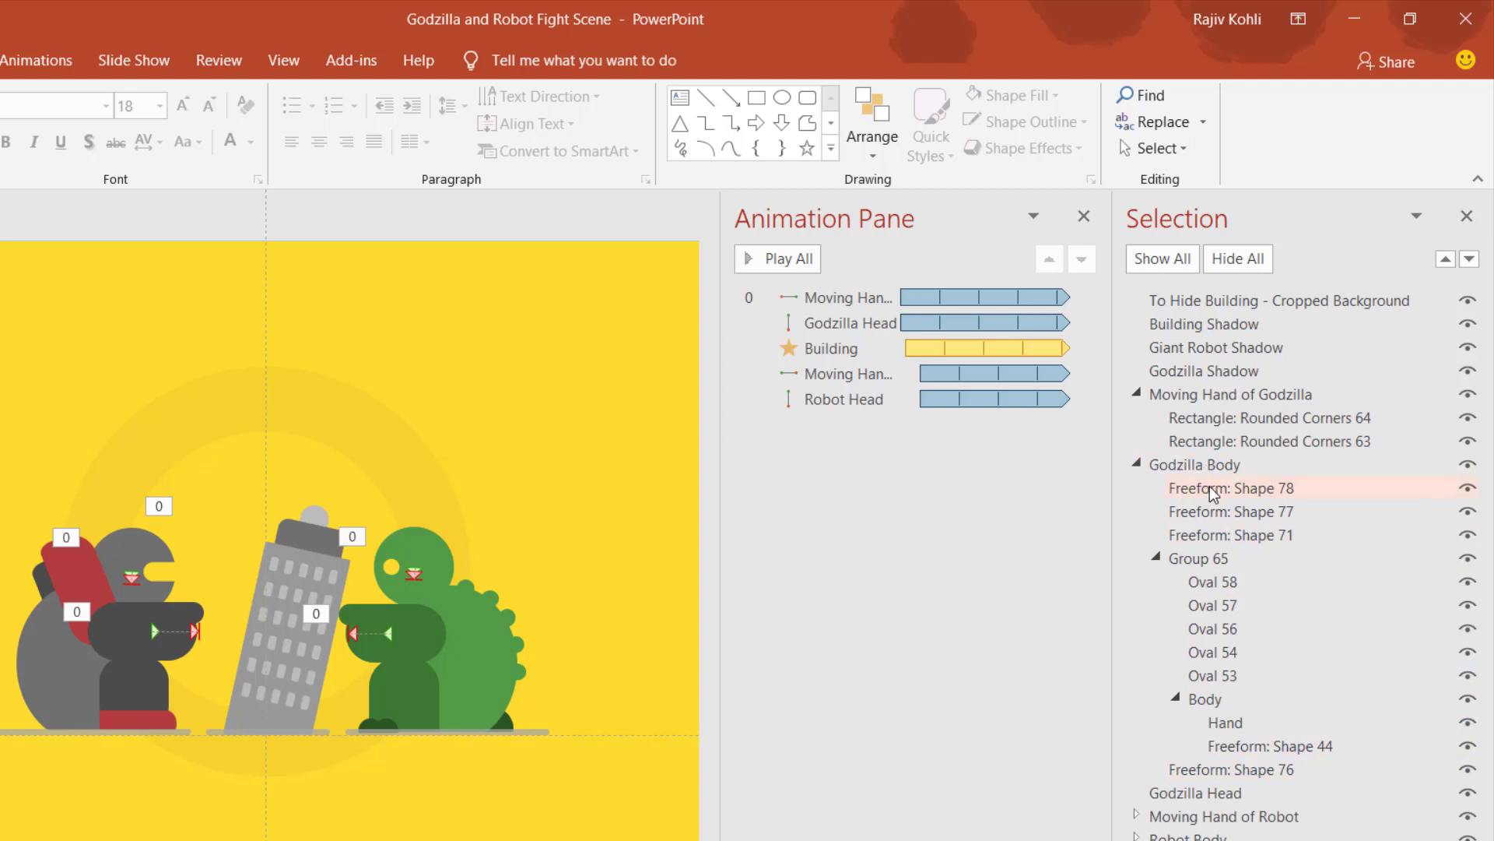
Ungroup the Godzilla Body group into its separate parts.
left_click(460, 615)
left_click(484, 60)
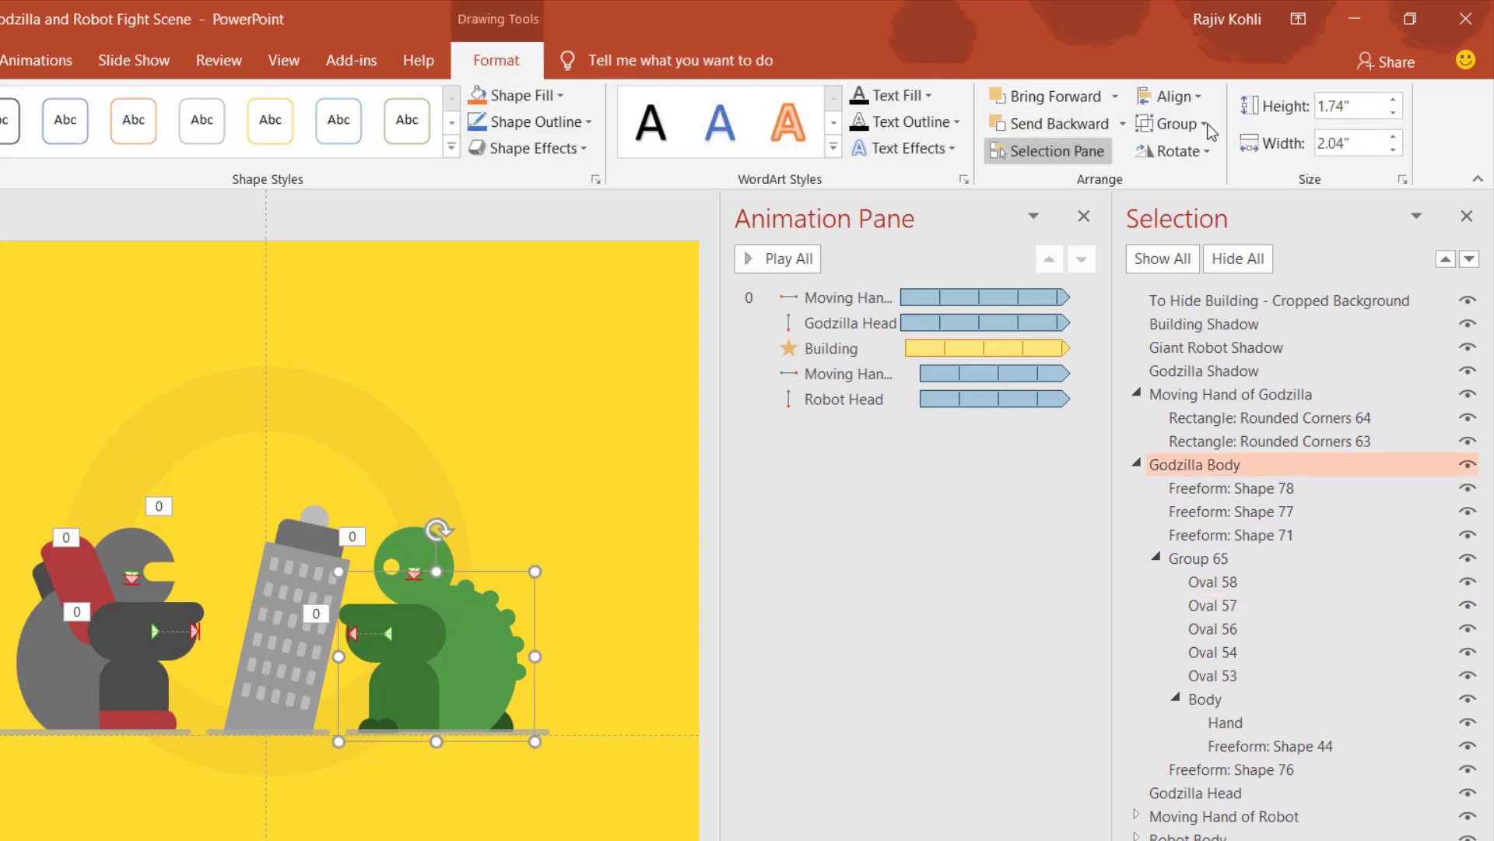
left_click(1193, 127)
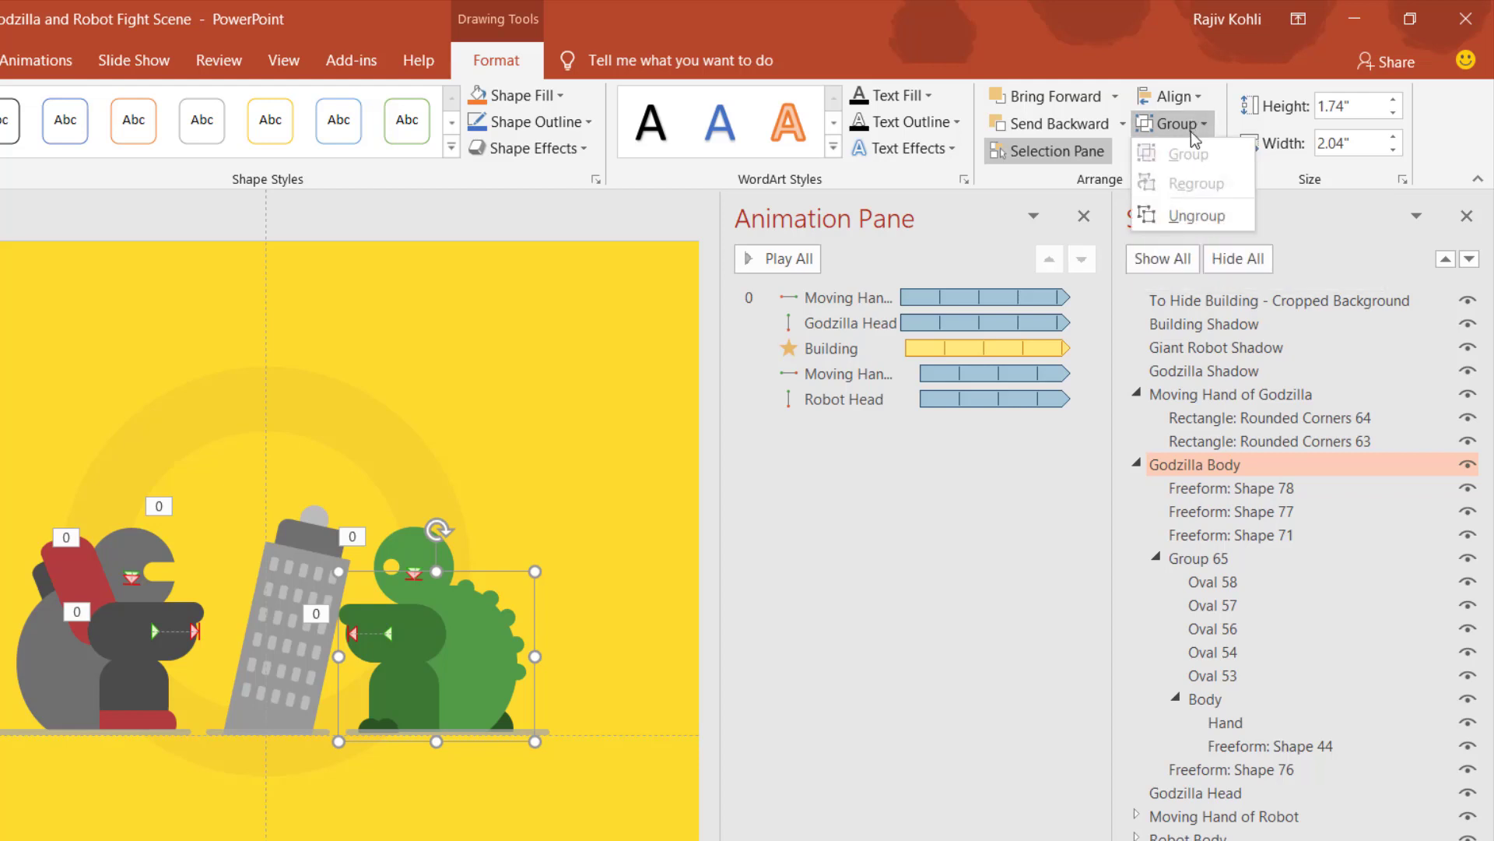
left_click(1191, 217)
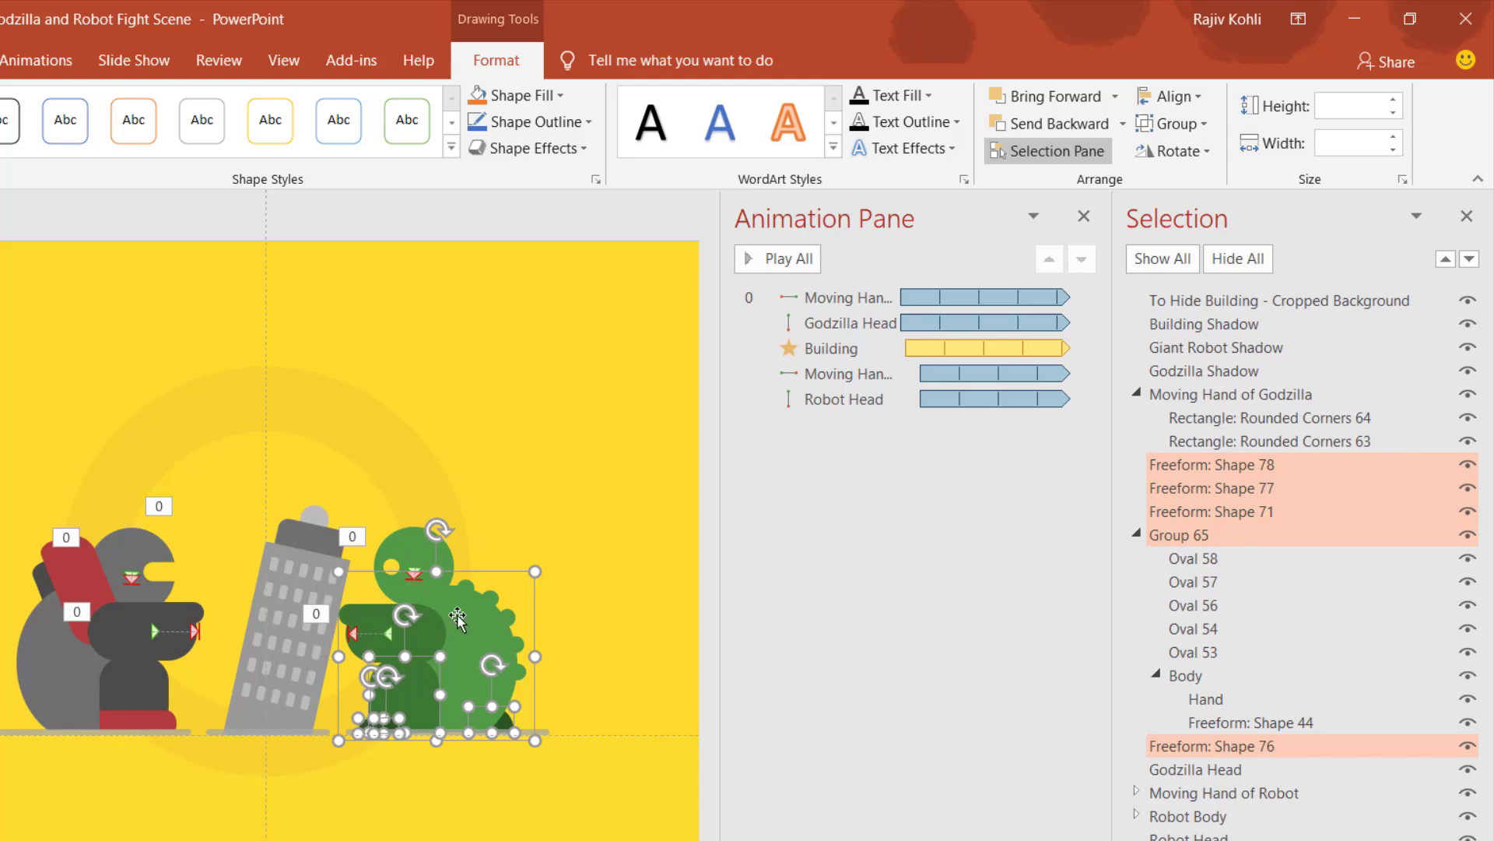
Shift the spiky Group 65 piece up and right, then ungroup it into ovals and Body.
left_click(545, 567)
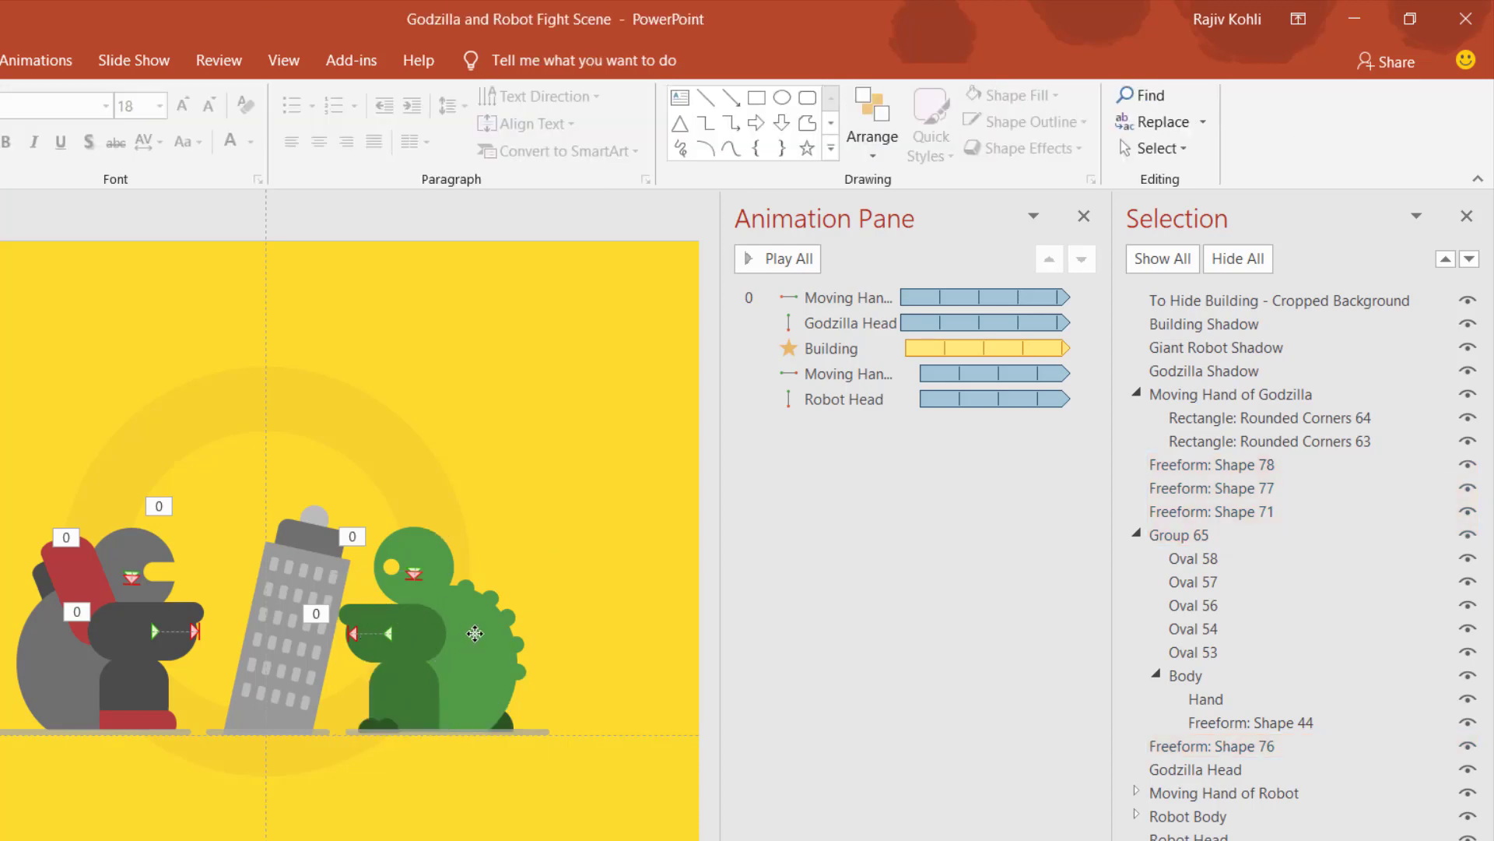
left_click_drag(490, 638, 582, 504)
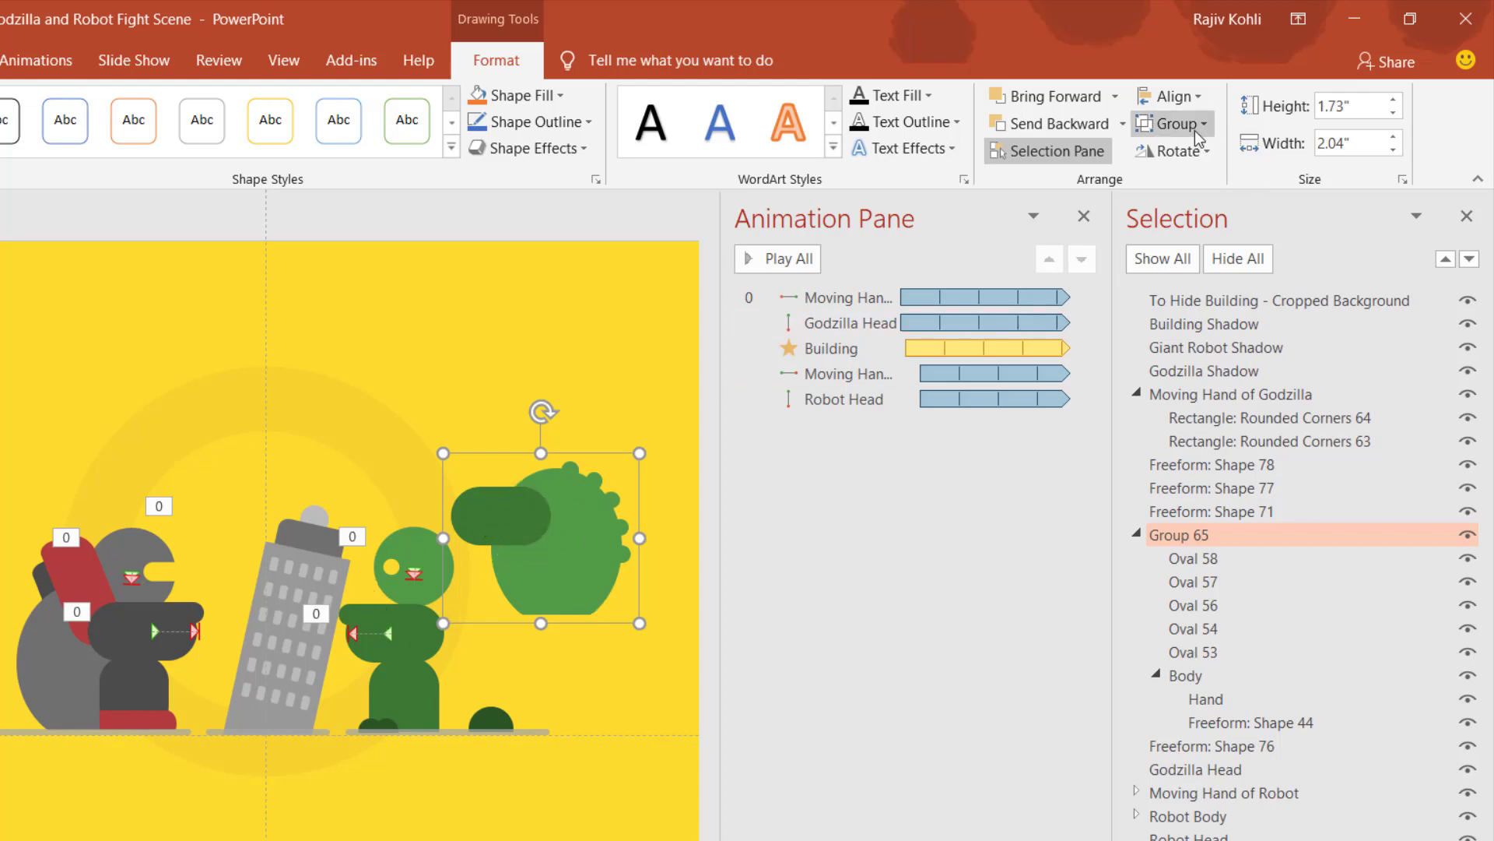
left_click(1174, 123)
left_click(1185, 215)
Pull three small ovals upward off Godzilla's body.
left_click(597, 424)
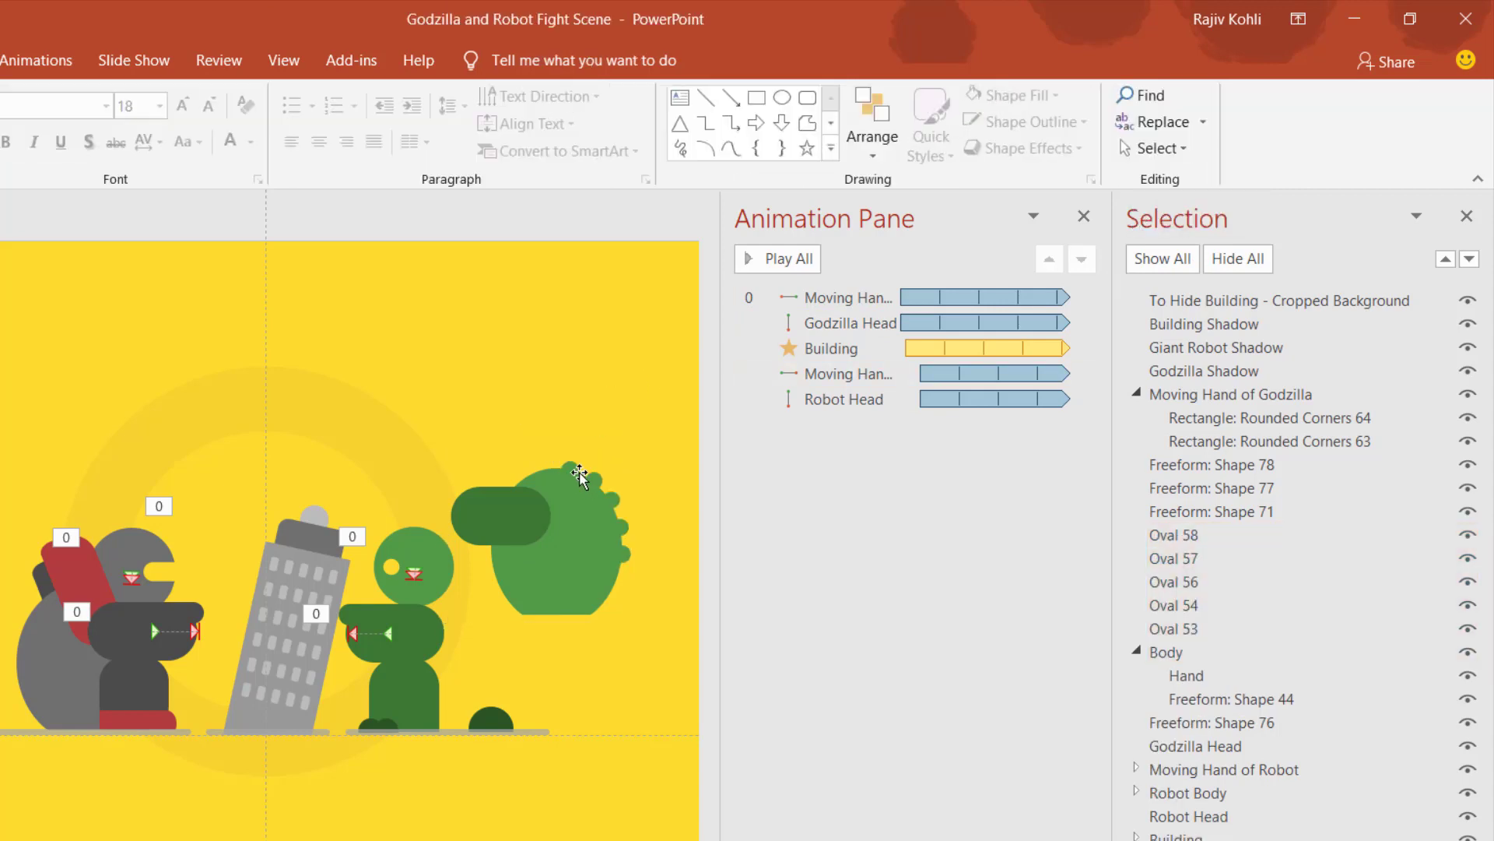
left_click_drag(579, 475, 580, 433)
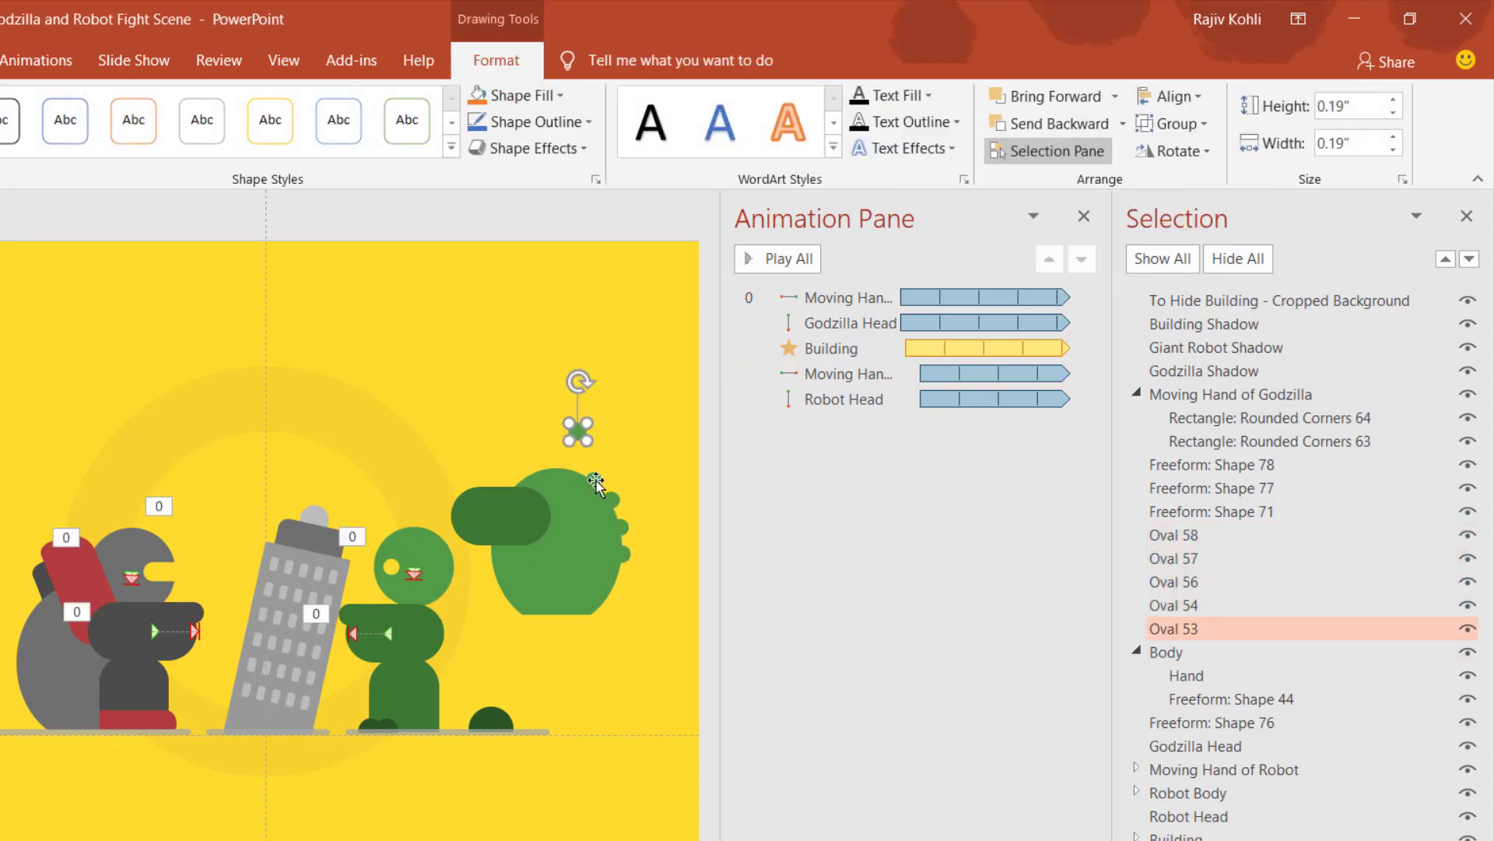
left_click_drag(600, 487, 608, 445)
left_click_drag(612, 499, 620, 467)
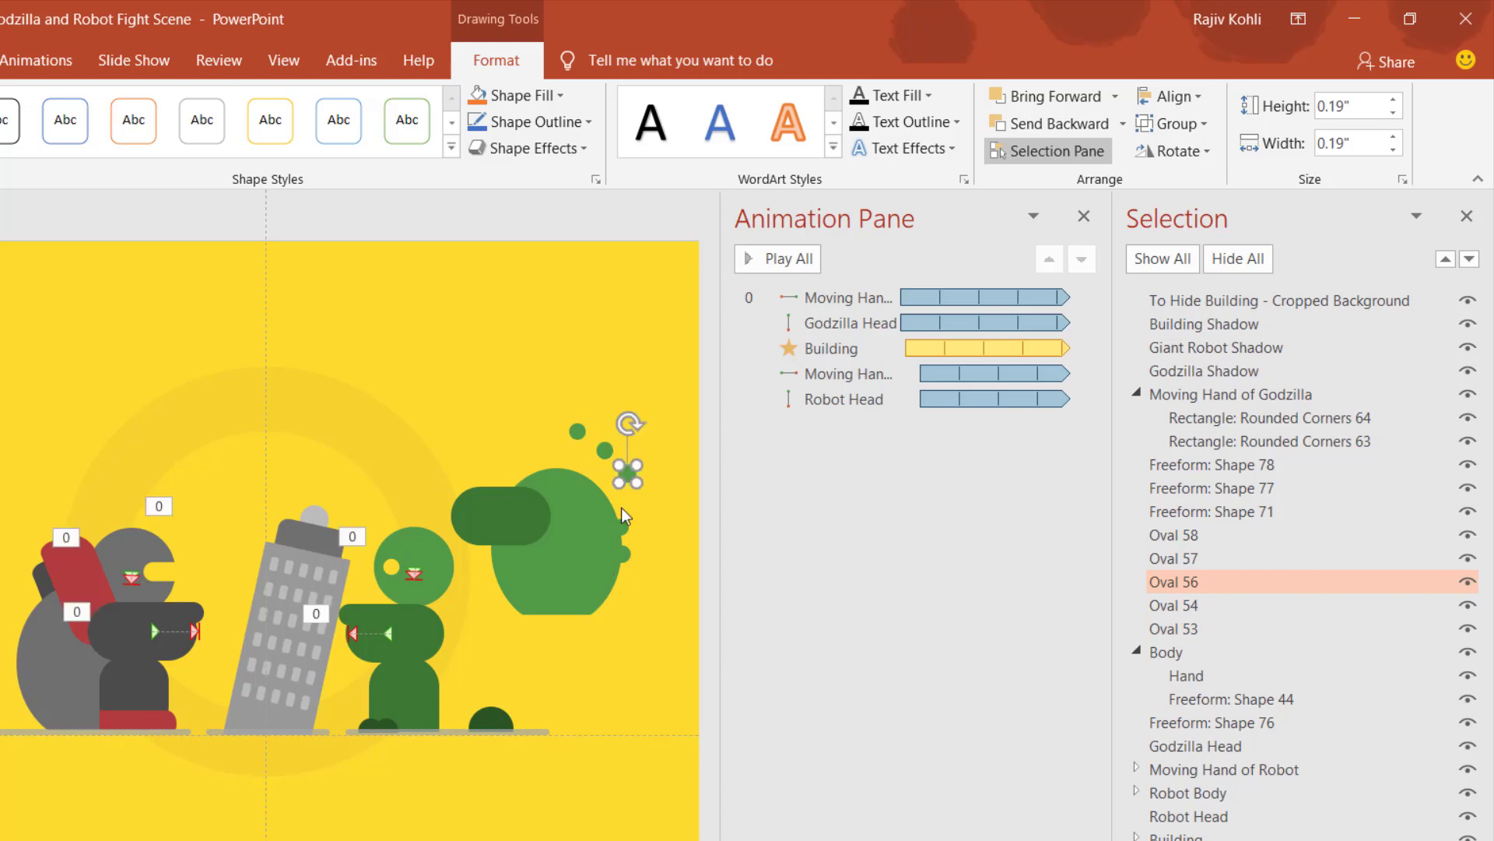
Undo the moves and regroup everything back into Godzilla Body.
key("ctrl+z")
key("ctrl+z")
key("ctrl+z")
key("ctrl+z")
key("ctrl+z")
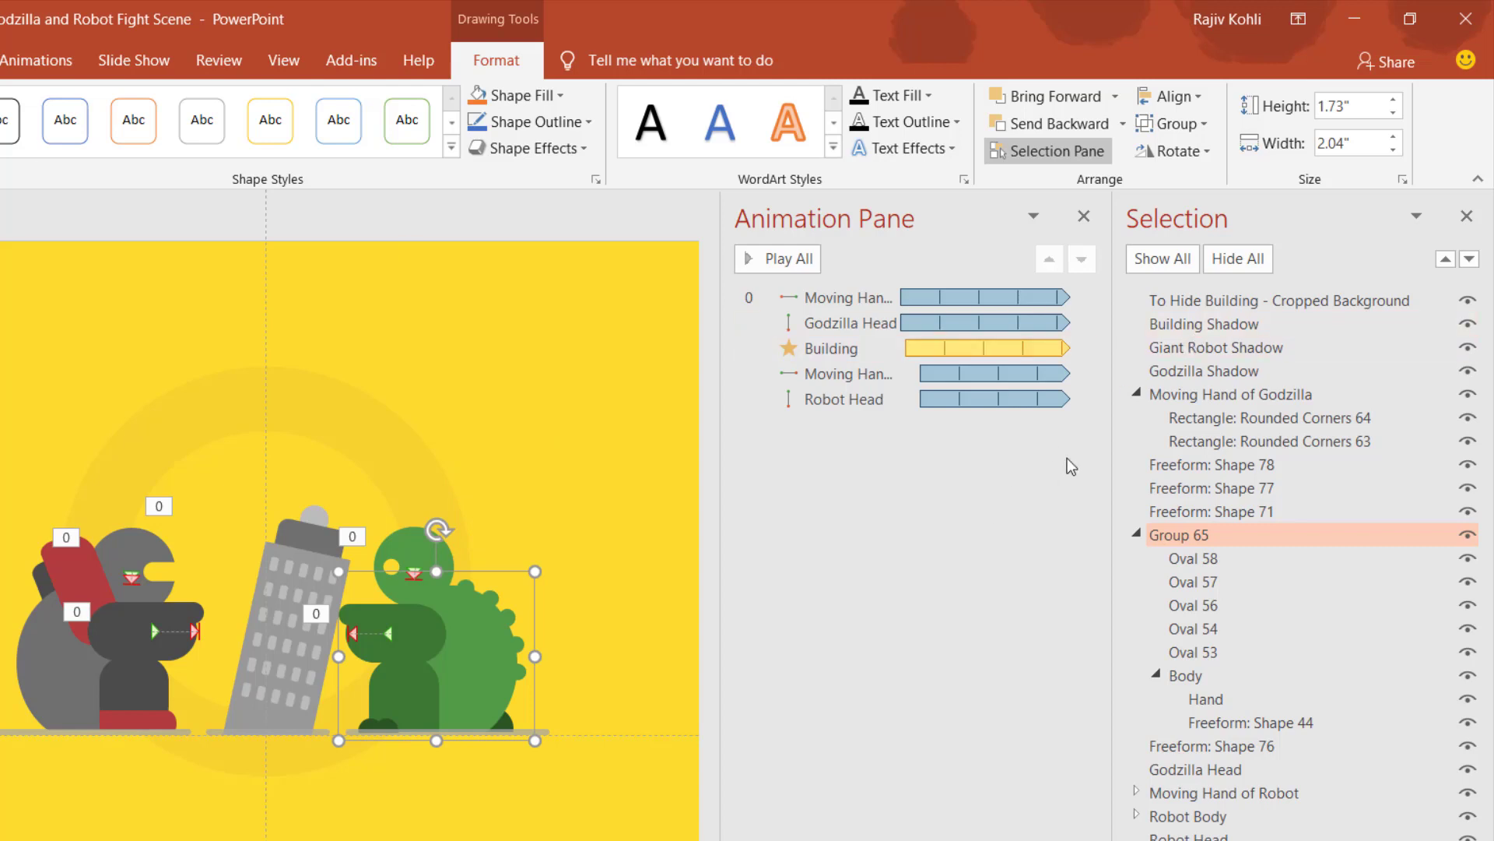
left_click(1137, 533)
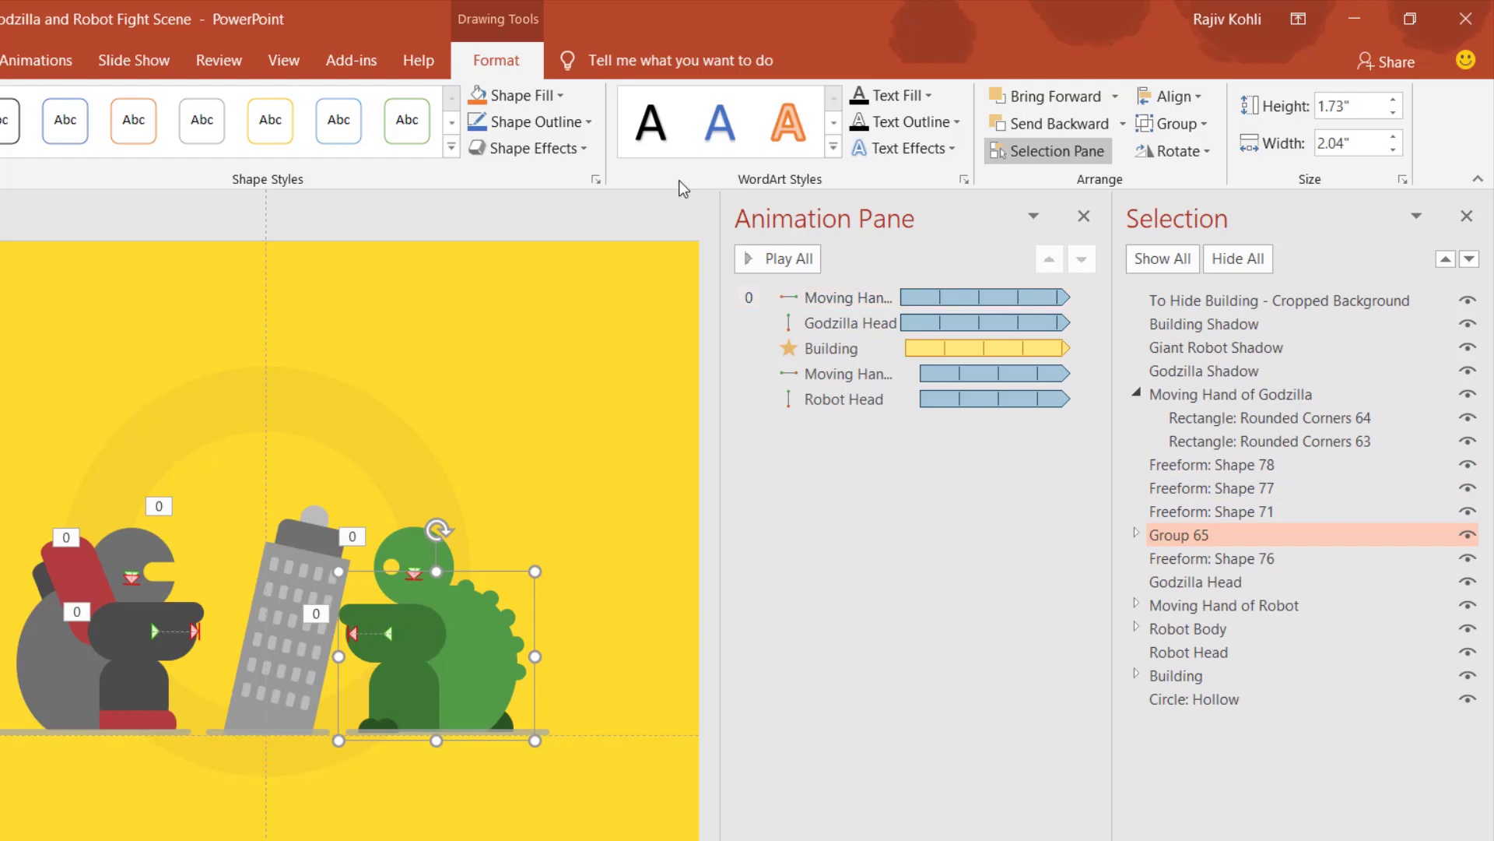
key("ctrl+z")
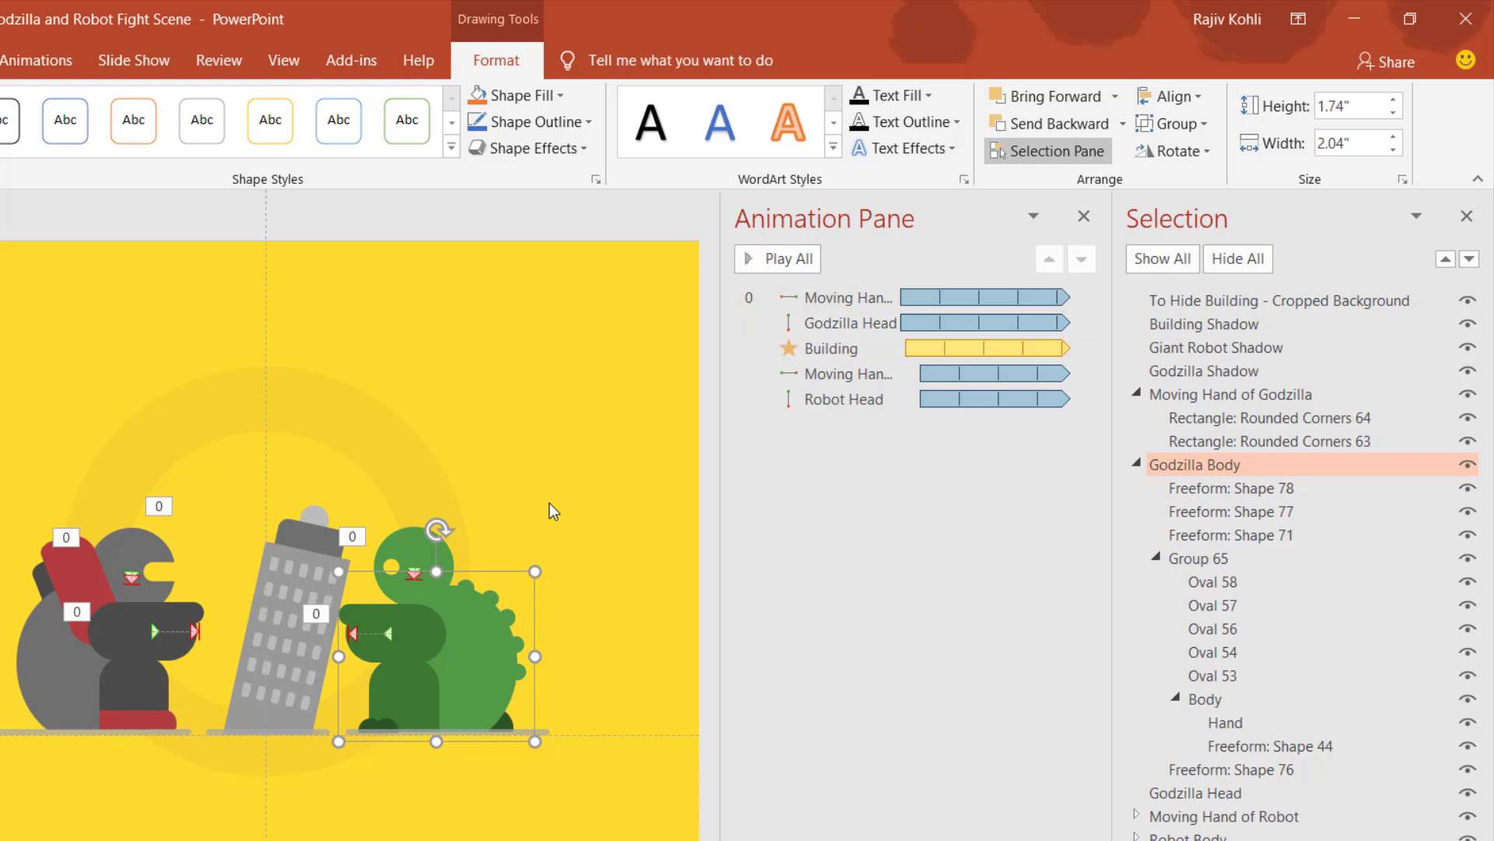
Review the five animations: both moving hands, Godzilla Head, Robot Head and Building.
left_click(1136, 463)
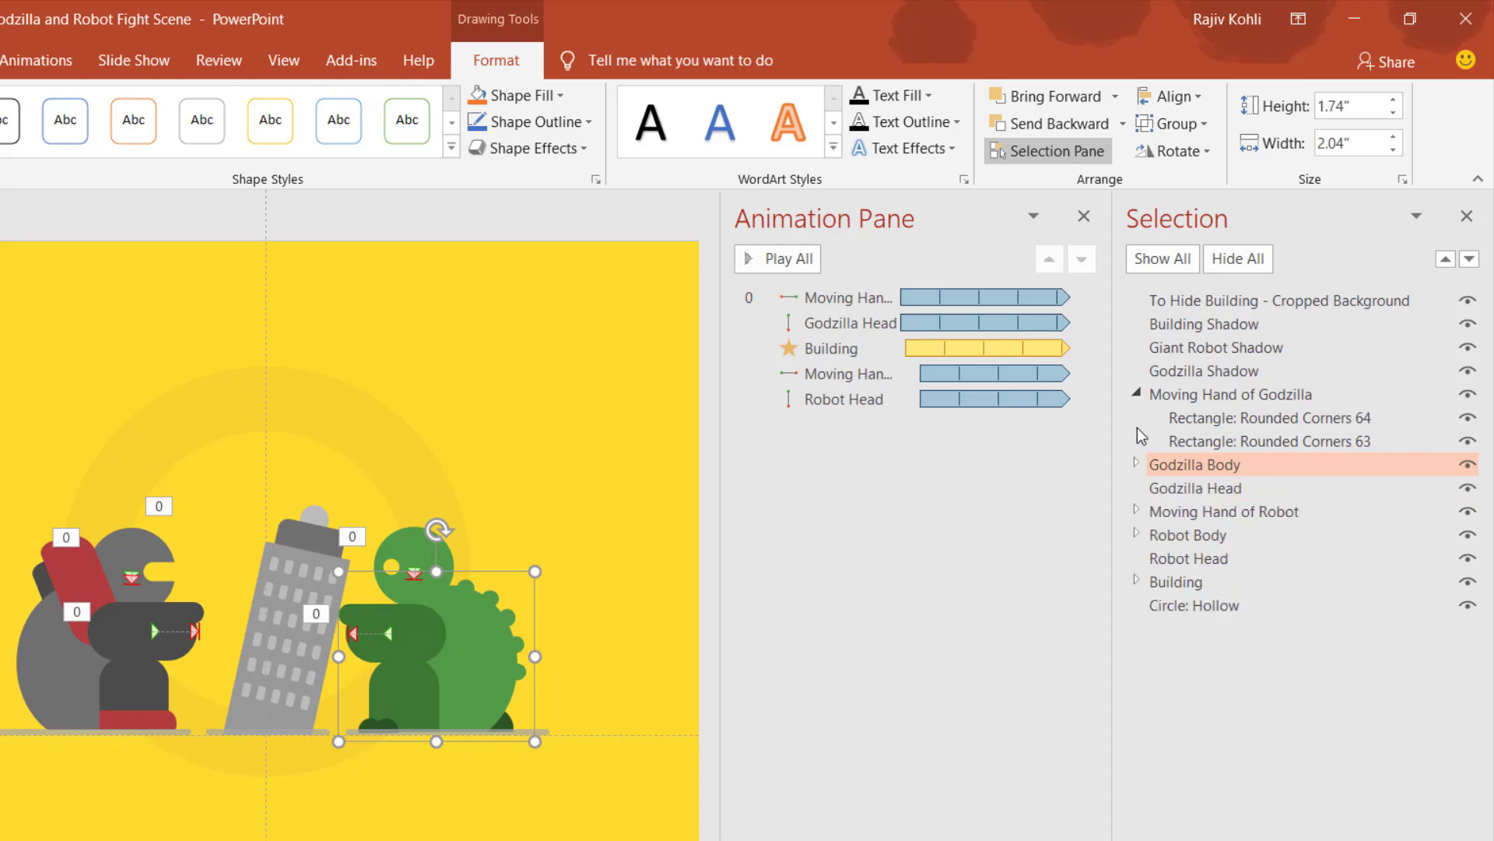
left_click(1183, 467)
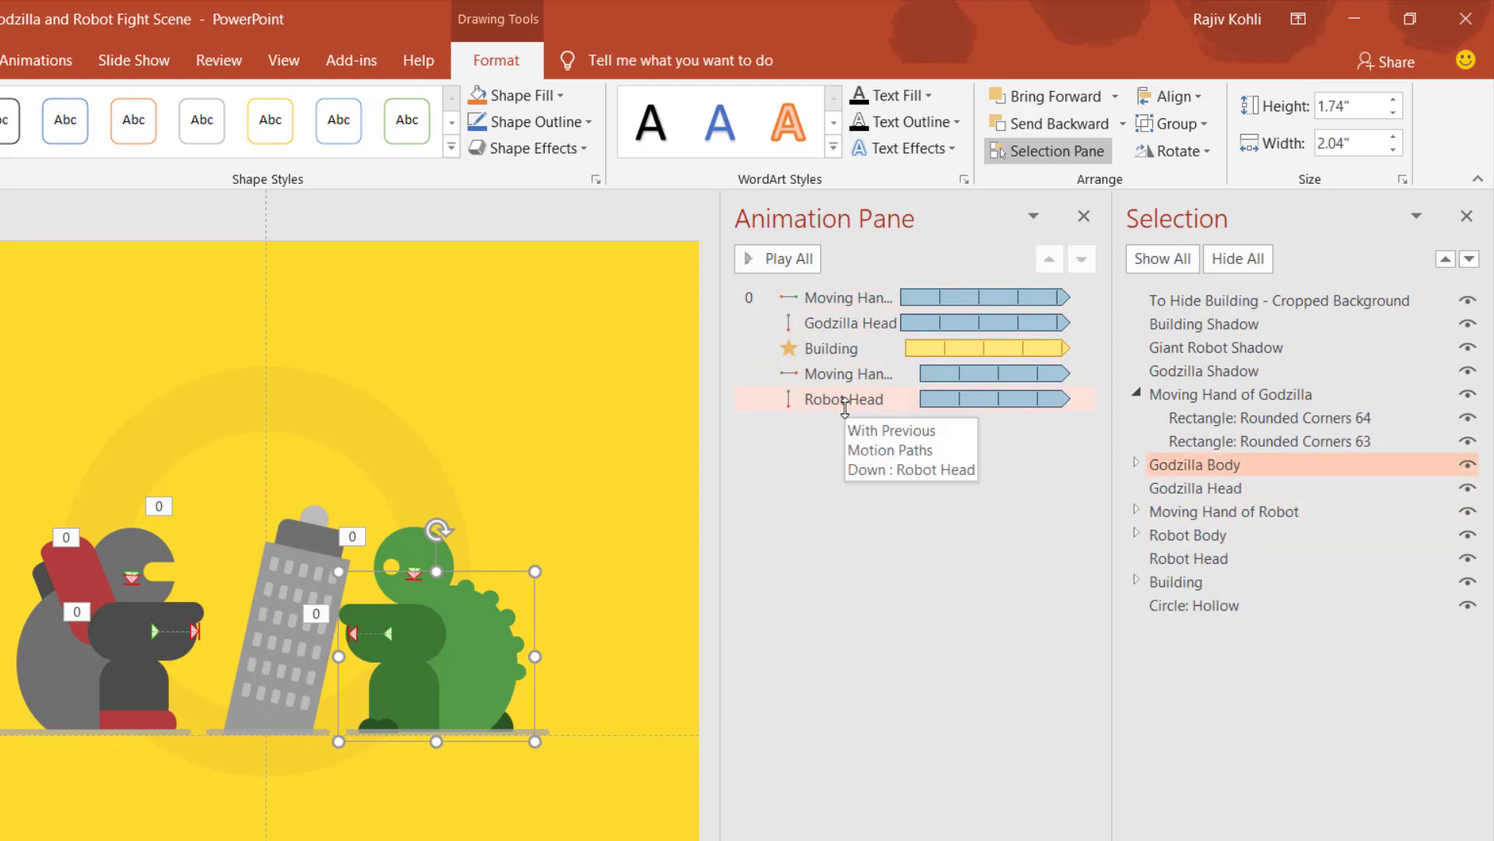
left_click(827, 297)
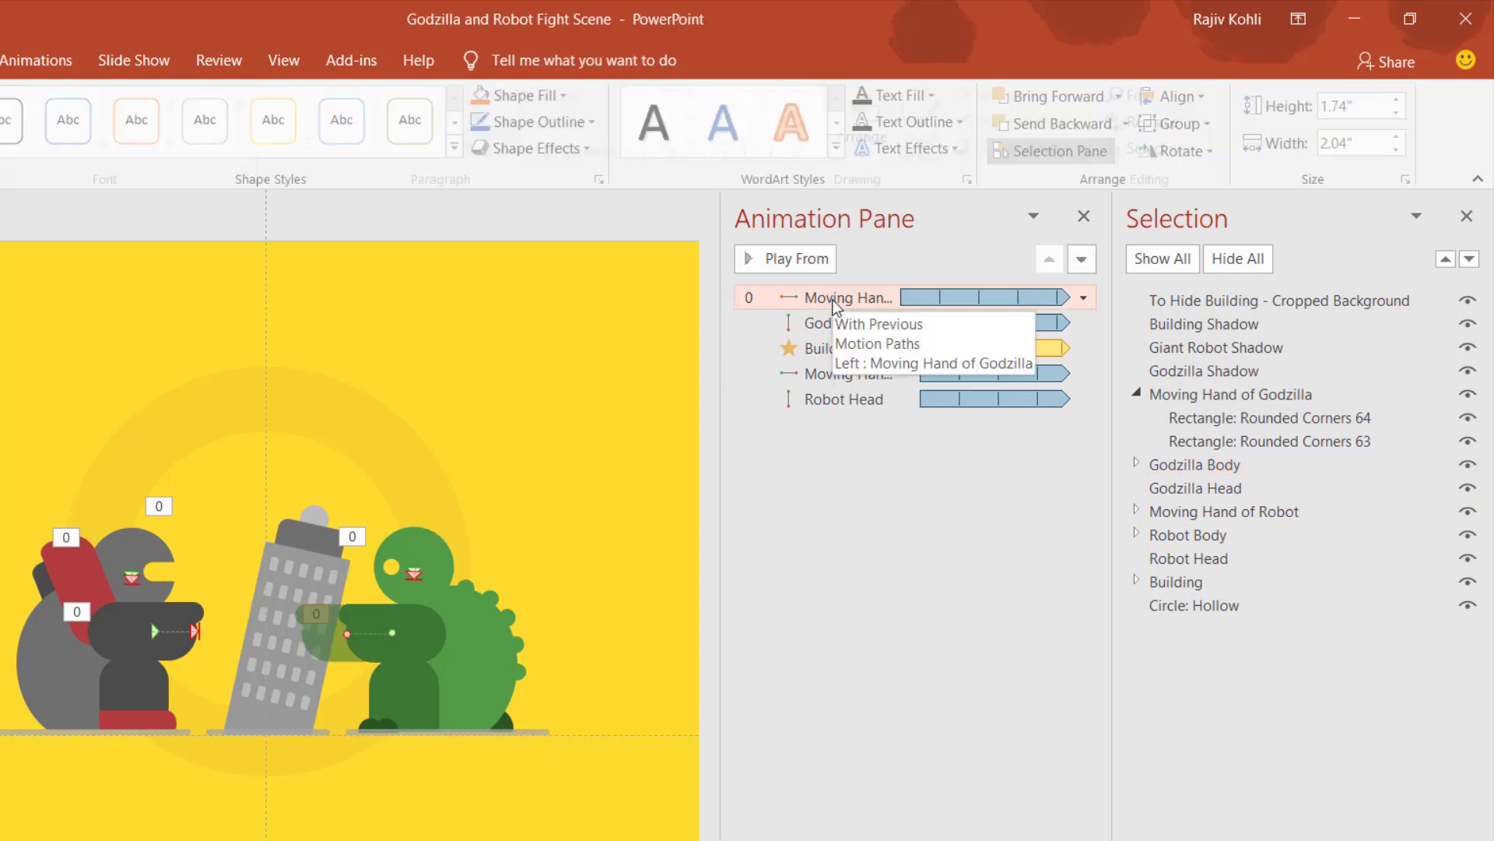
left_click(824, 380)
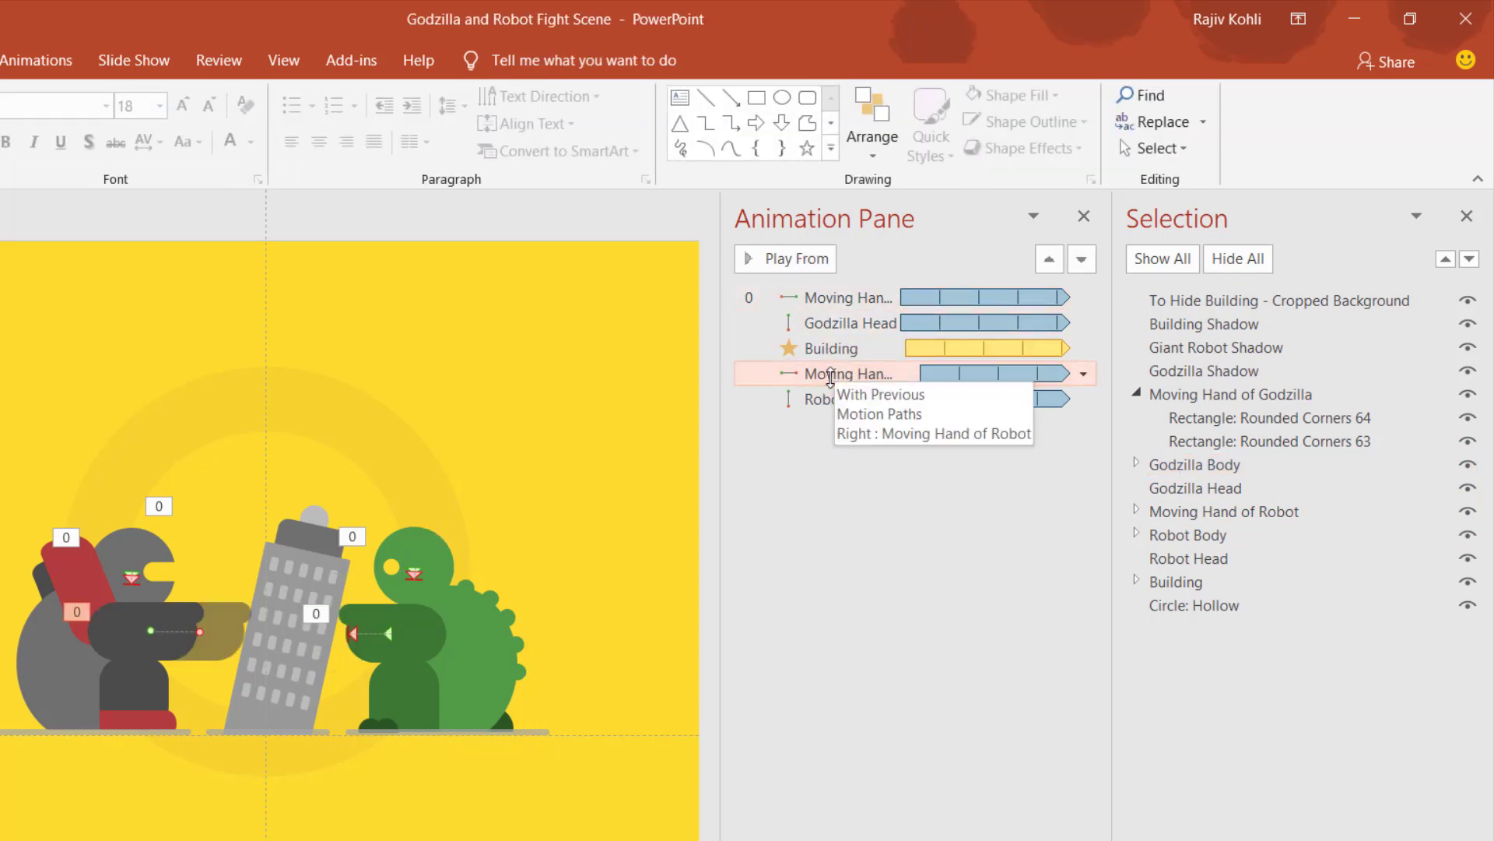
left_click(844, 323)
left_click(834, 399)
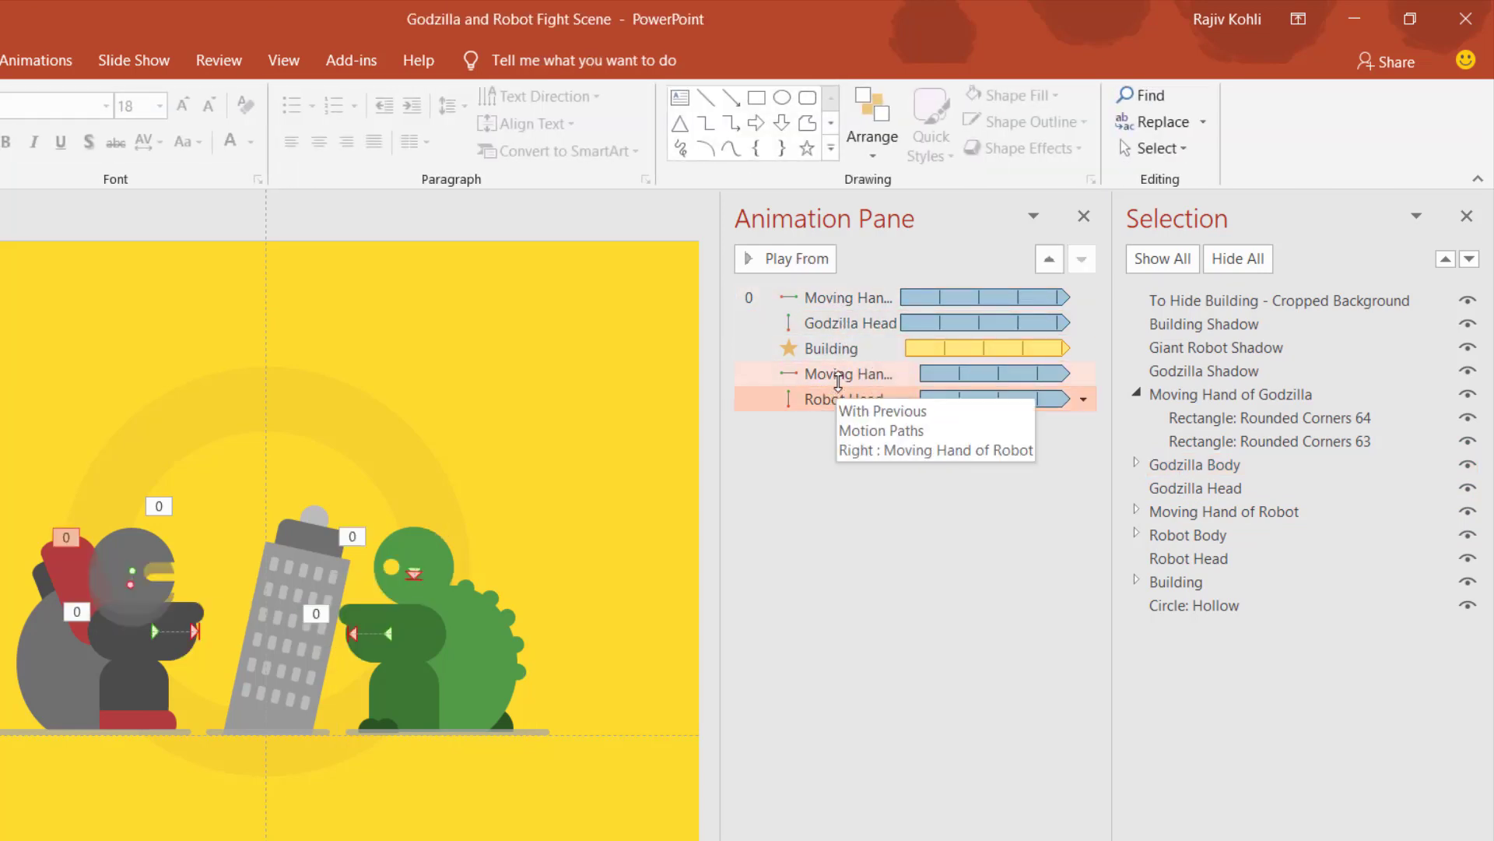
left_click(839, 349)
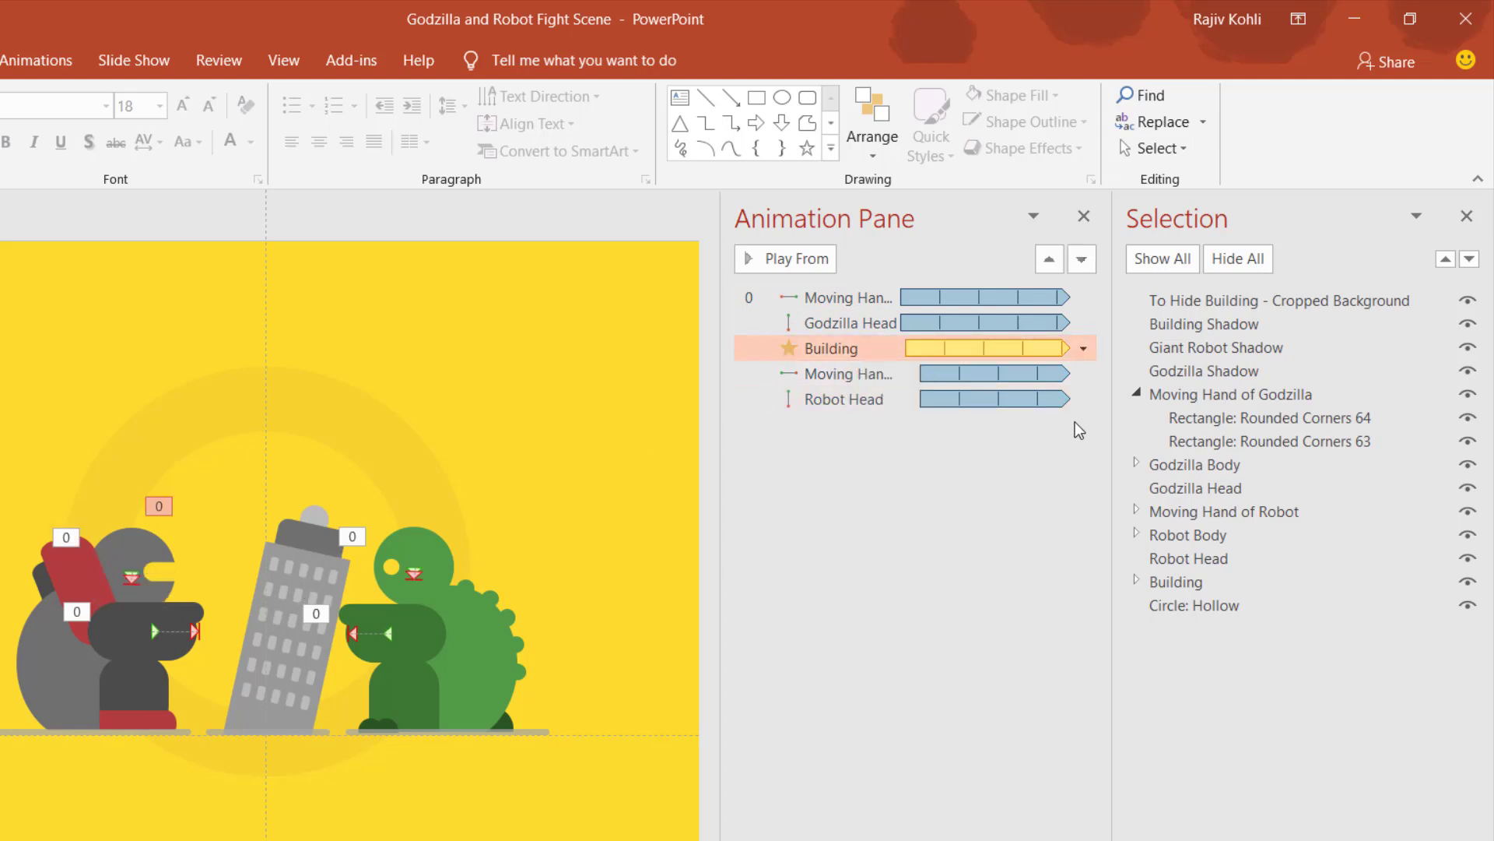
Select all five animations in the Animation Pane and delete them.
left_click(833, 298)
left_click(835, 399, "shift")
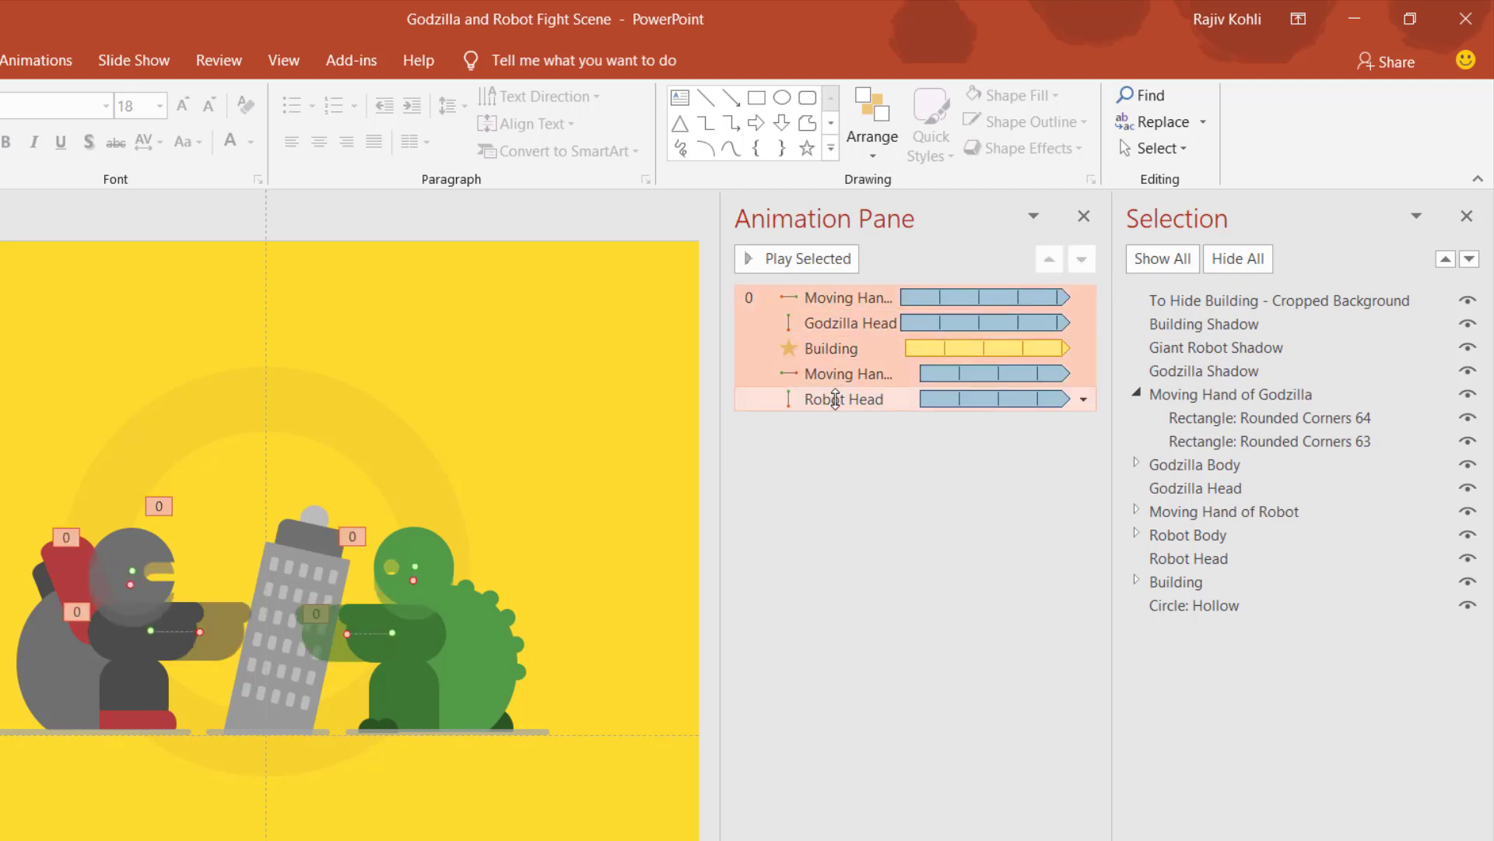
key("Delete")
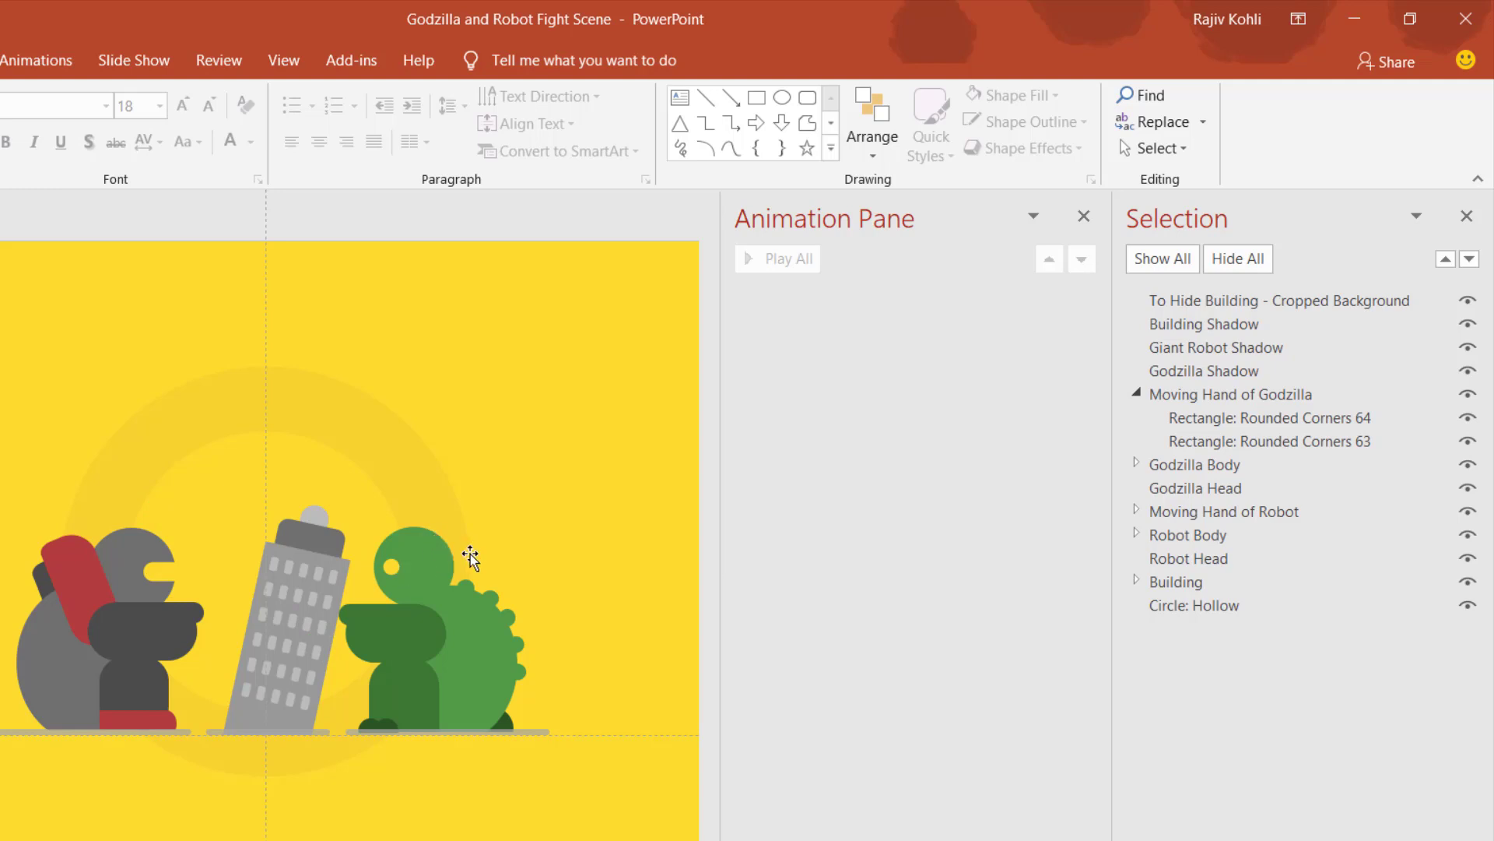
left_click(393, 621)
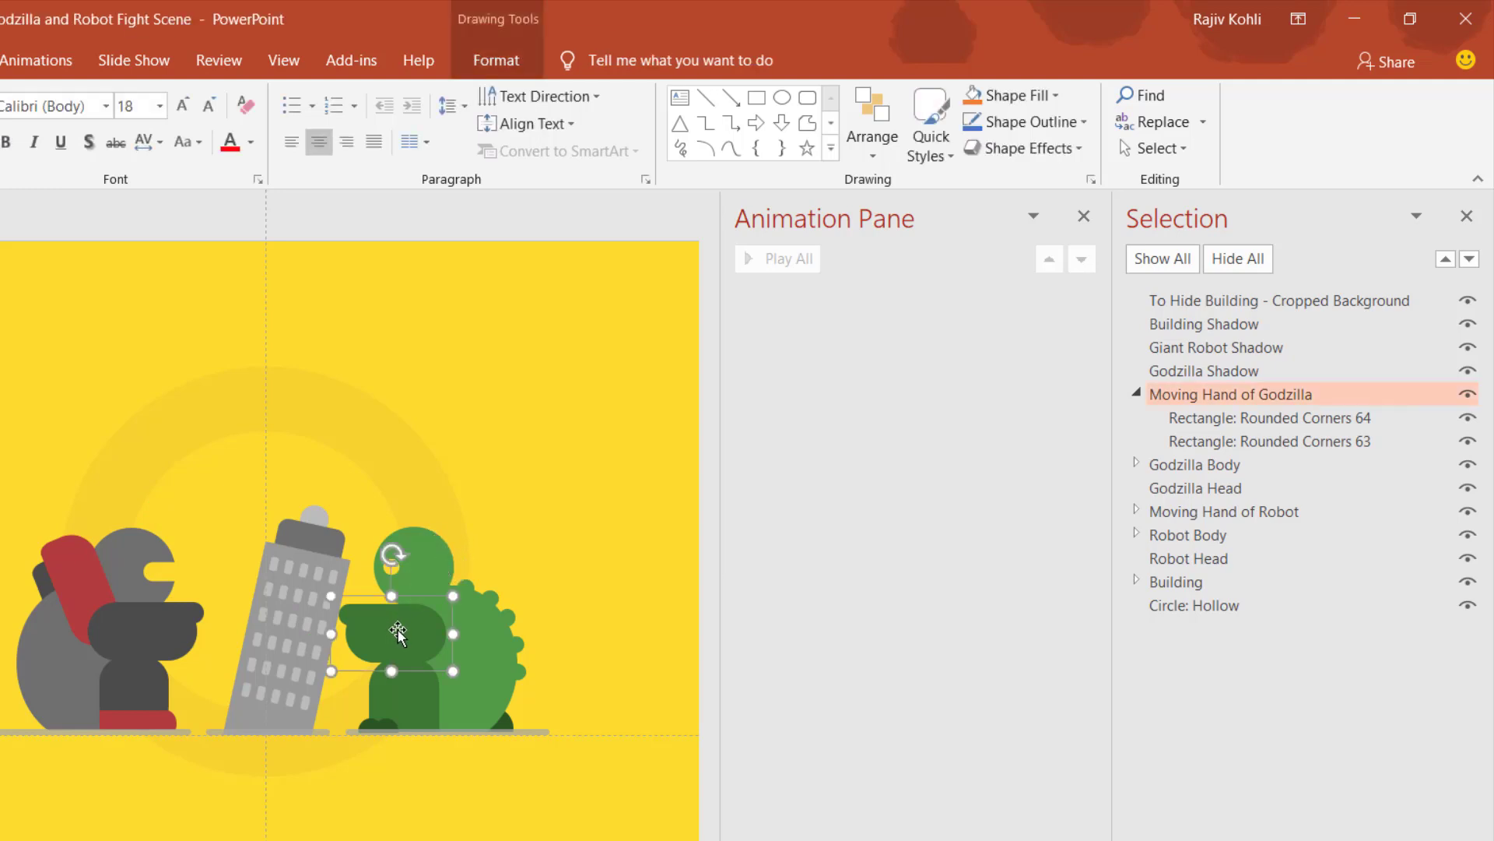
Try moving Godzilla's hand left over the building, undo it, and show the Select options.
left_click_drag(398, 635, 297, 635)
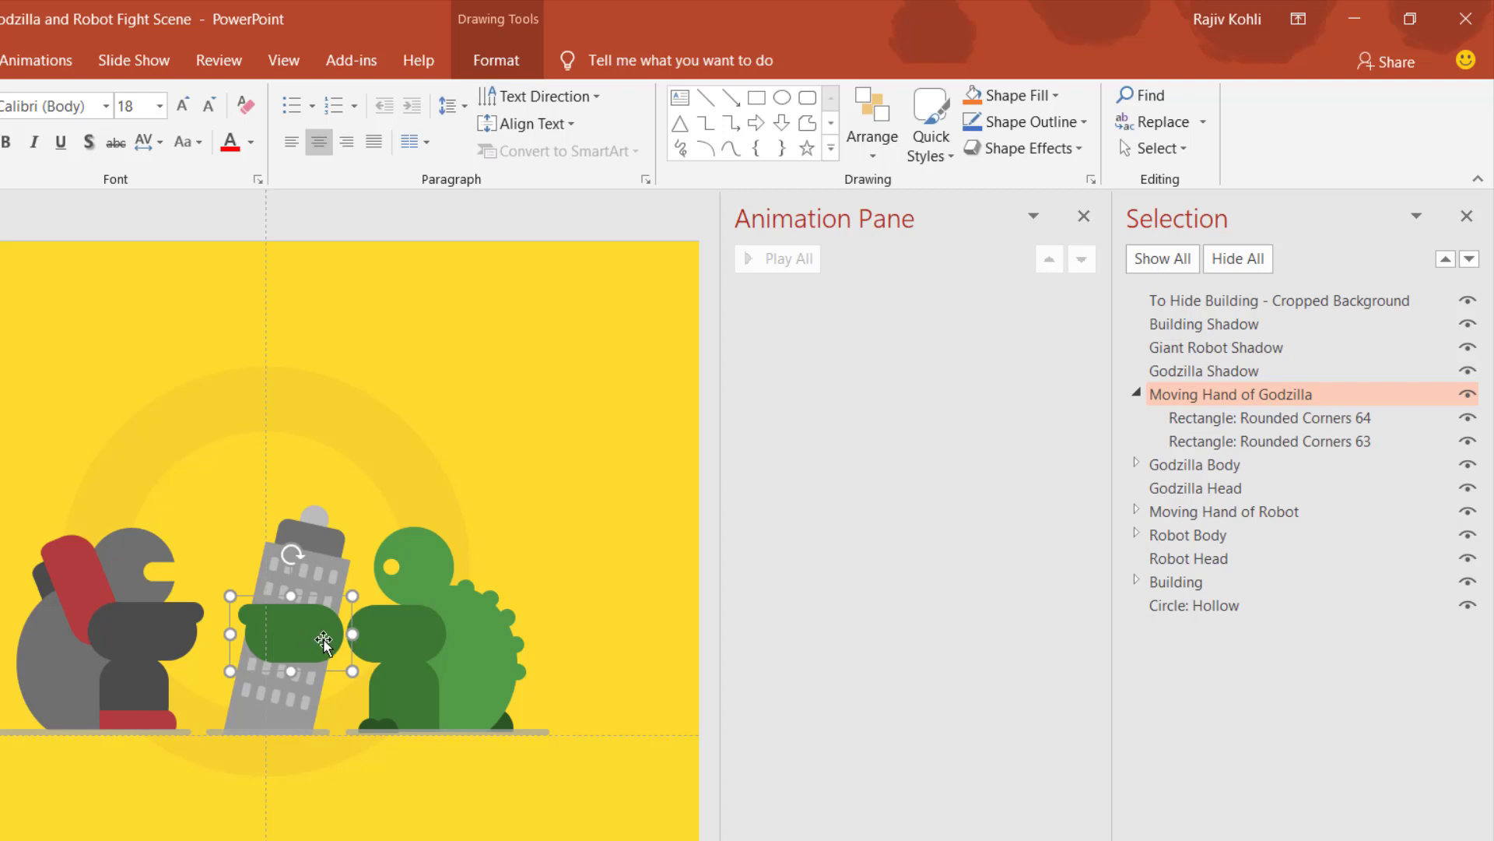
key("ctrl+z")
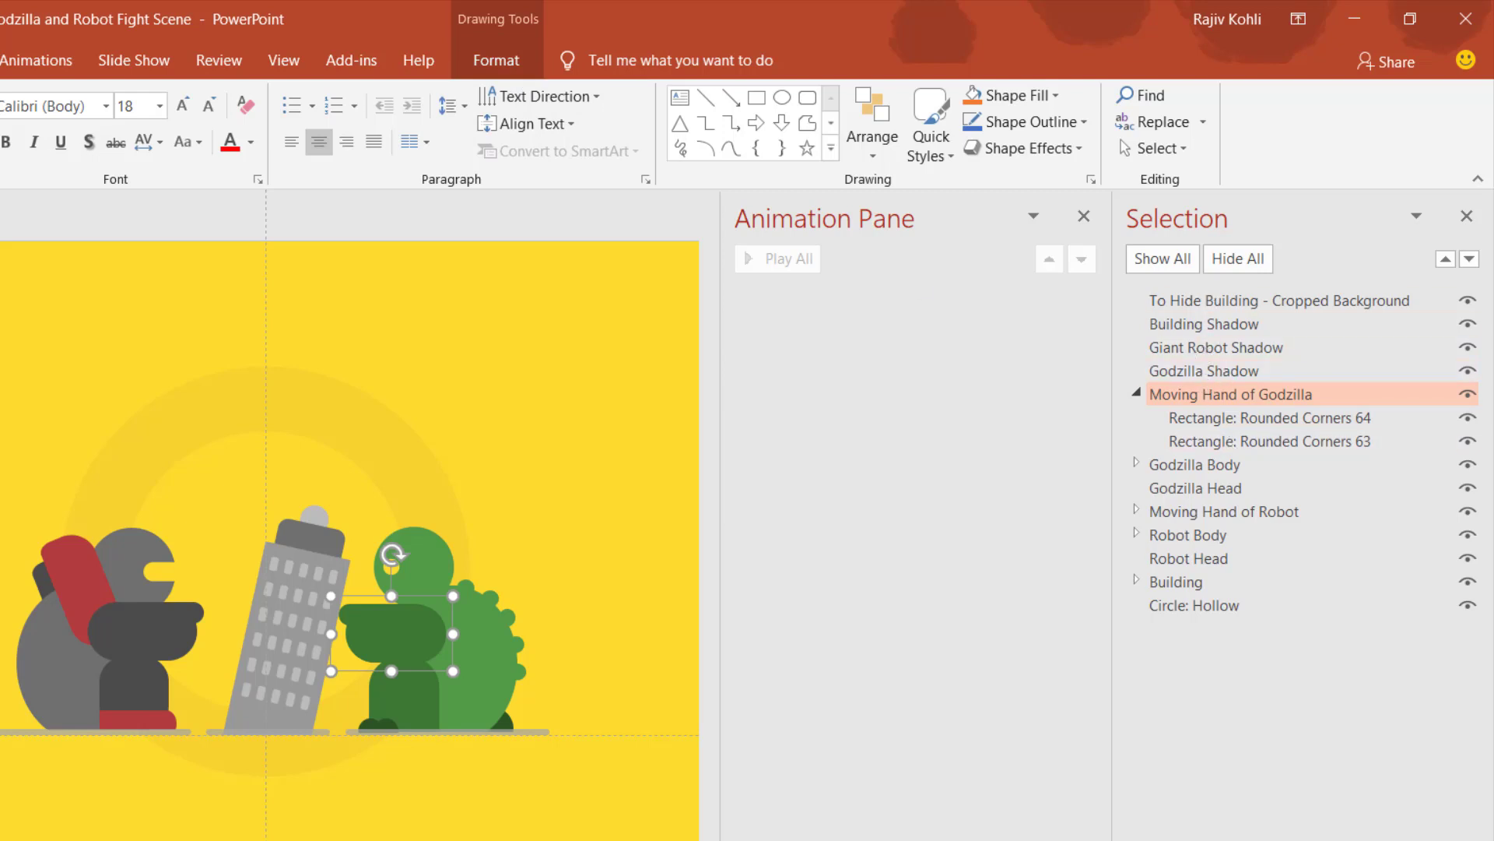
left_click(1167, 149)
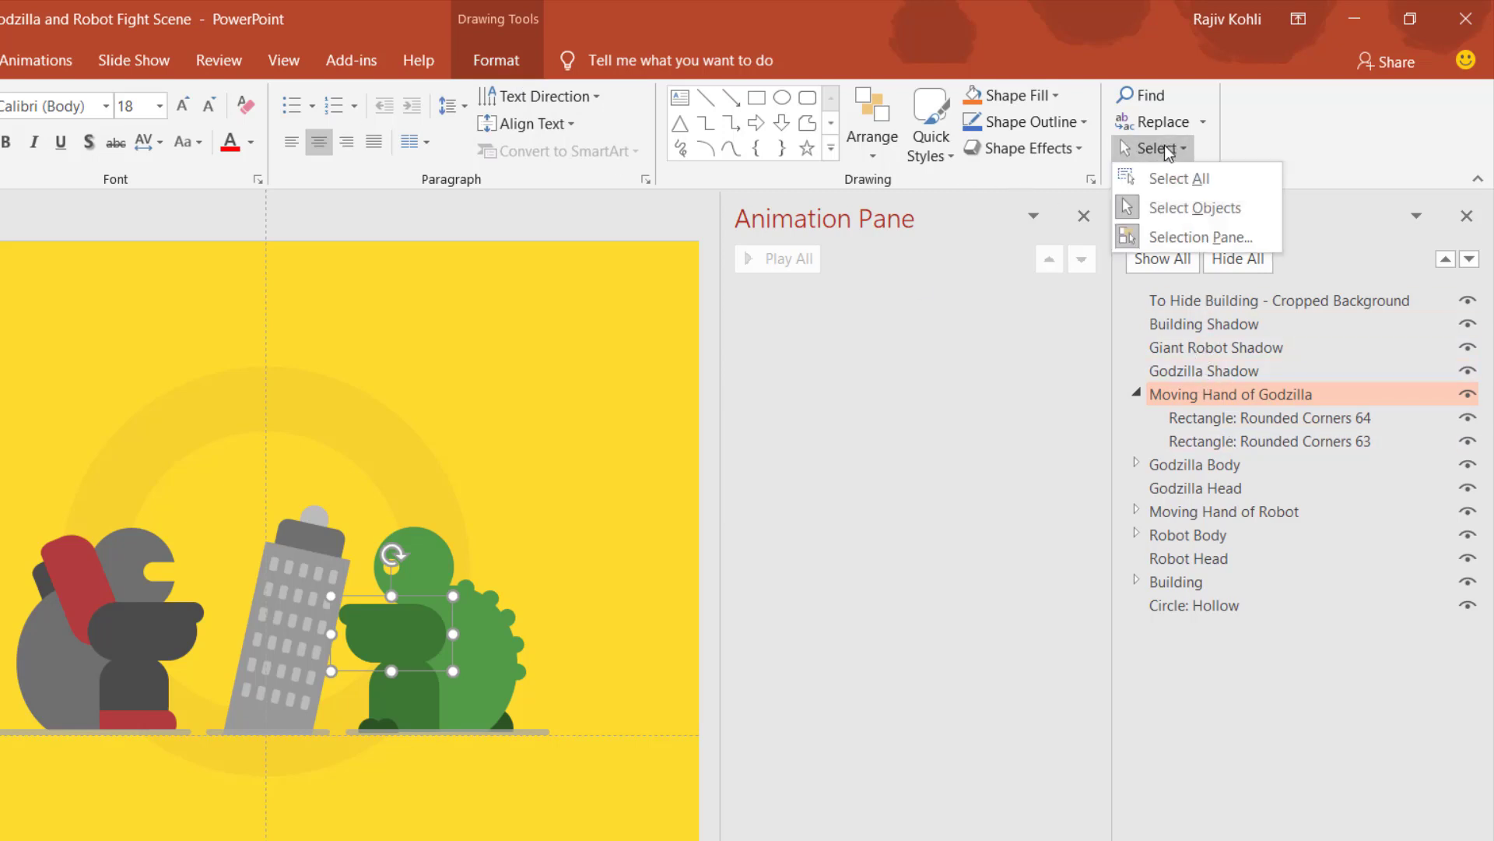
Test-ungroup Godzilla Body, restore it with Ctrl+Z, and select the Moving Hand of Godzilla.
left_click(1175, 237)
left_click(1124, 146)
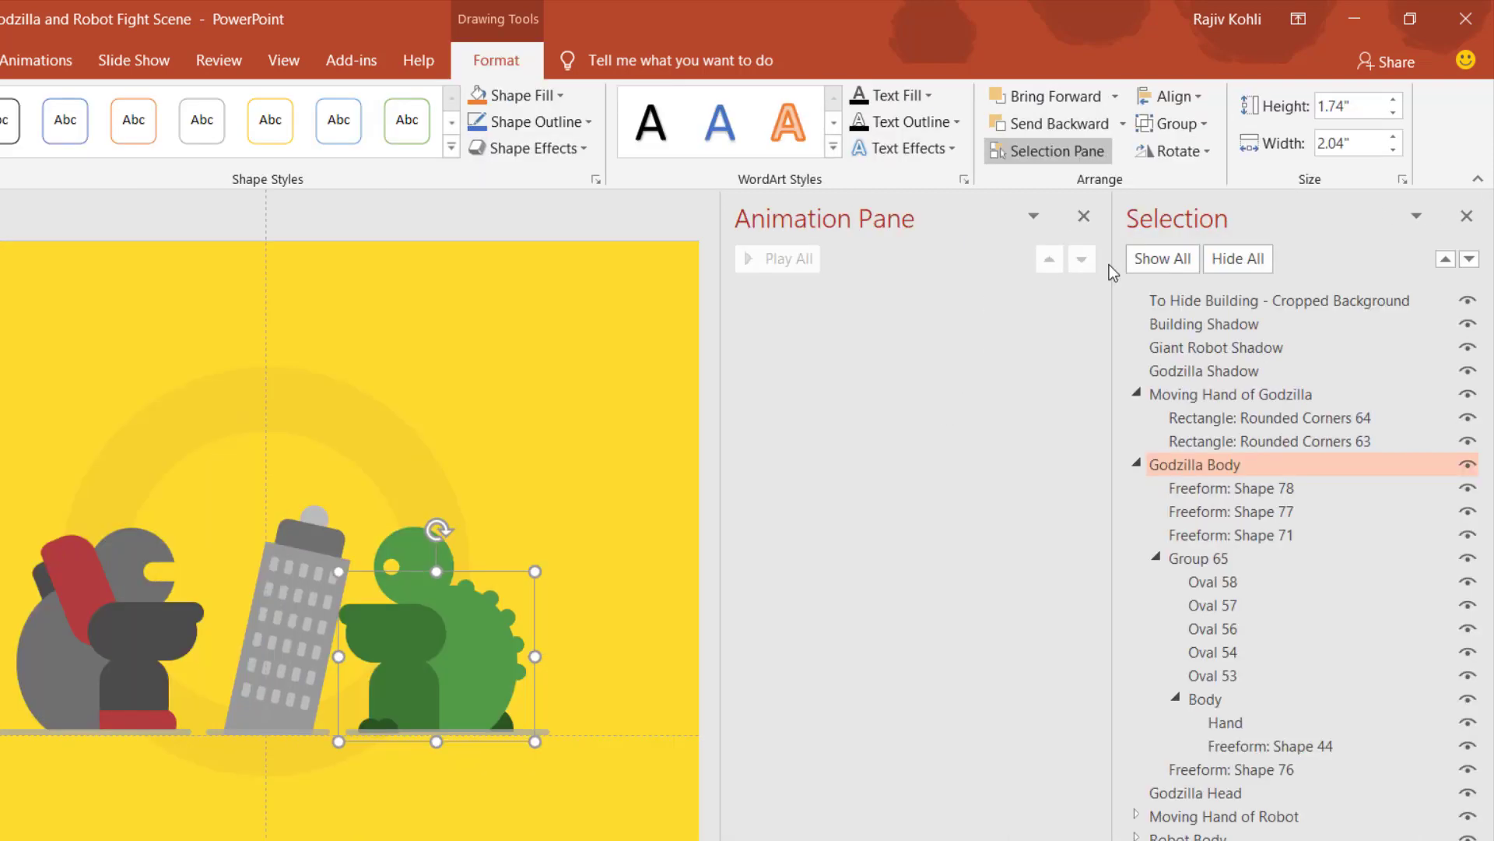
left_click(1194, 129)
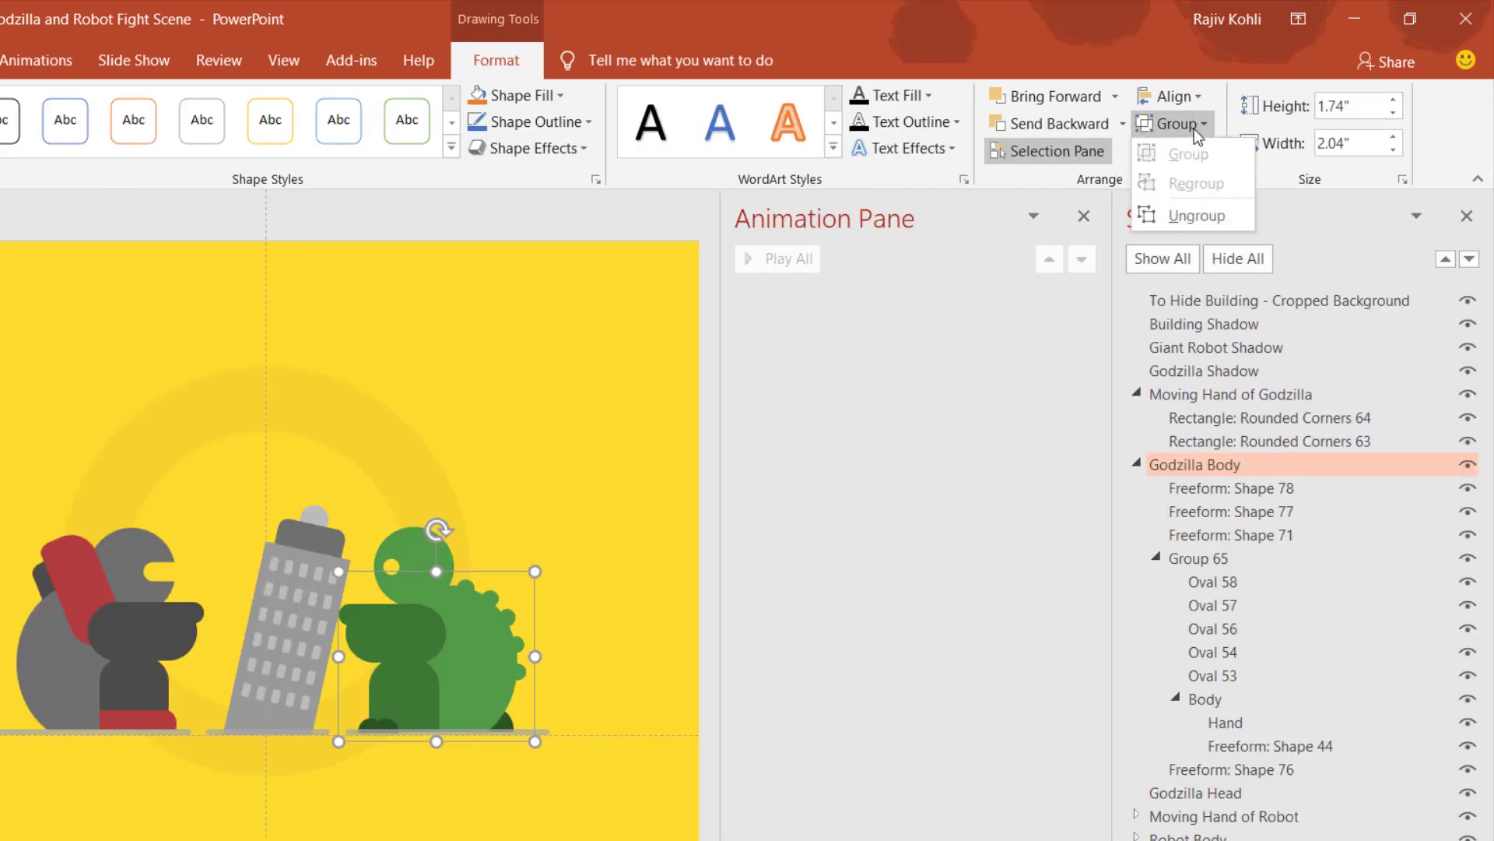
left_click(1207, 217)
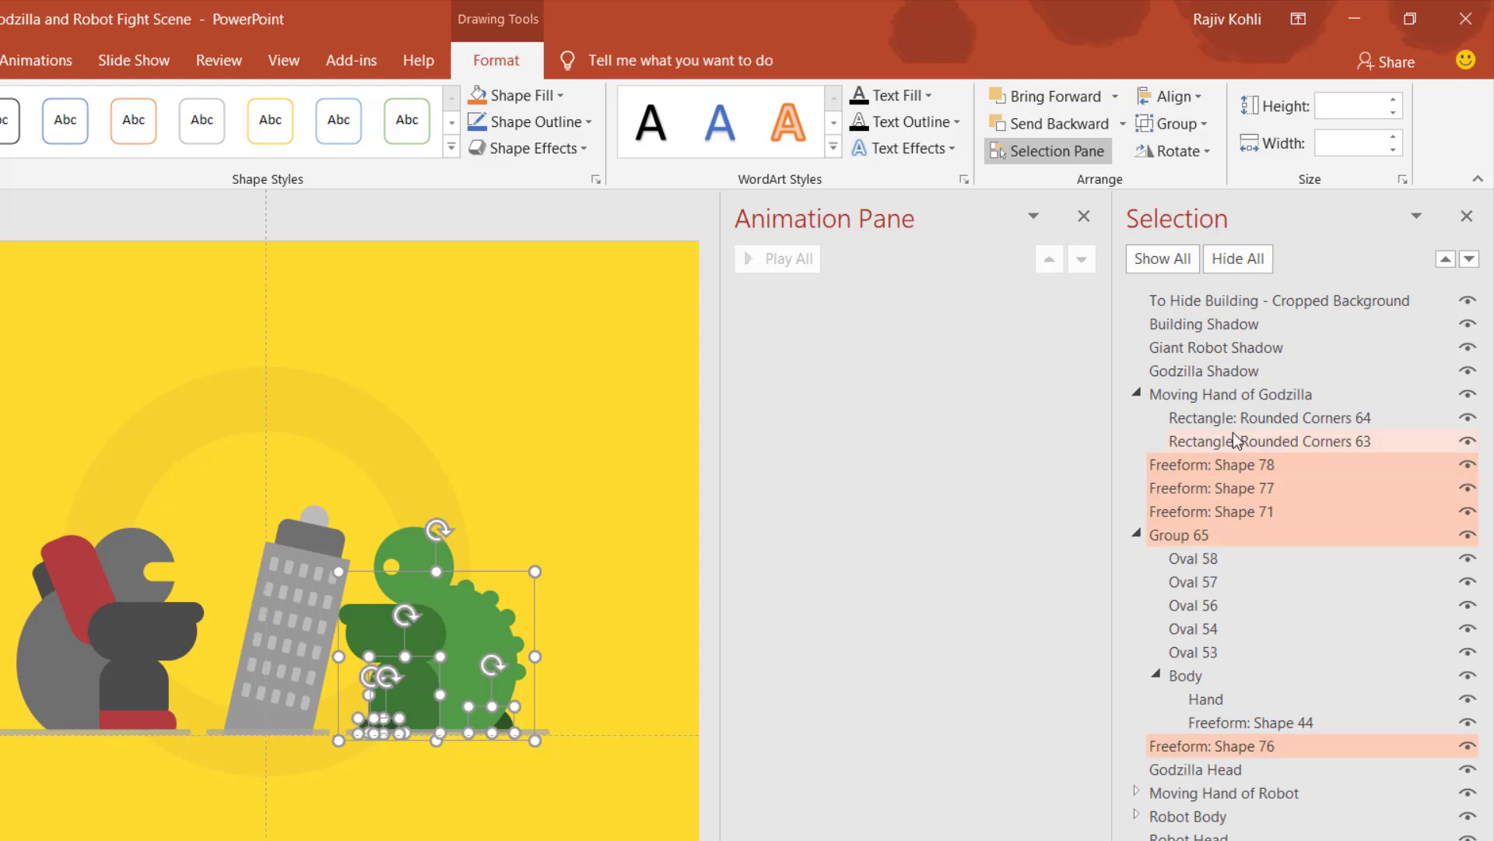
left_click(568, 537)
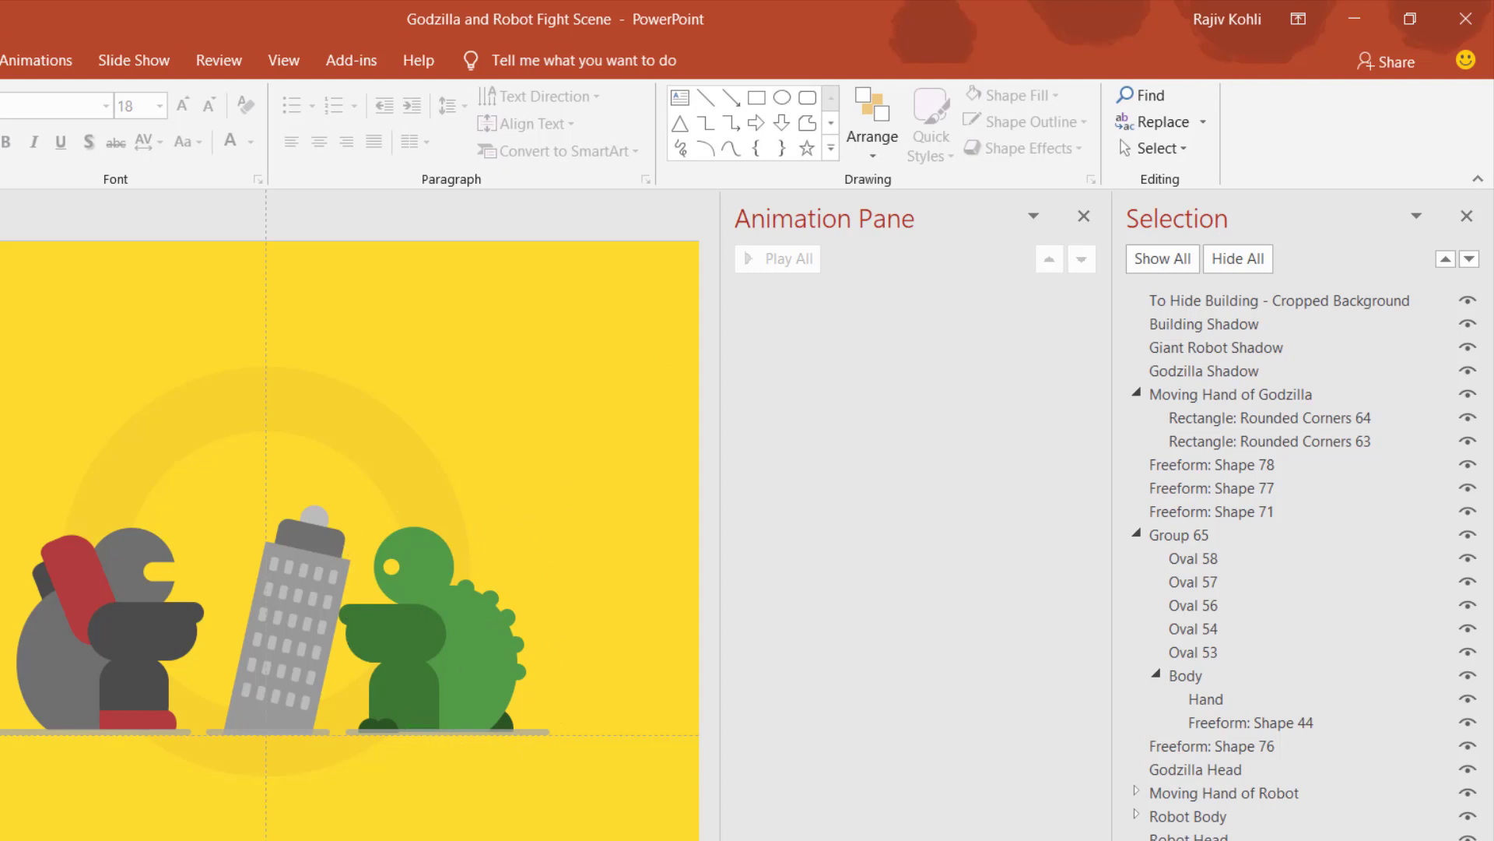
key("ctrl+z")
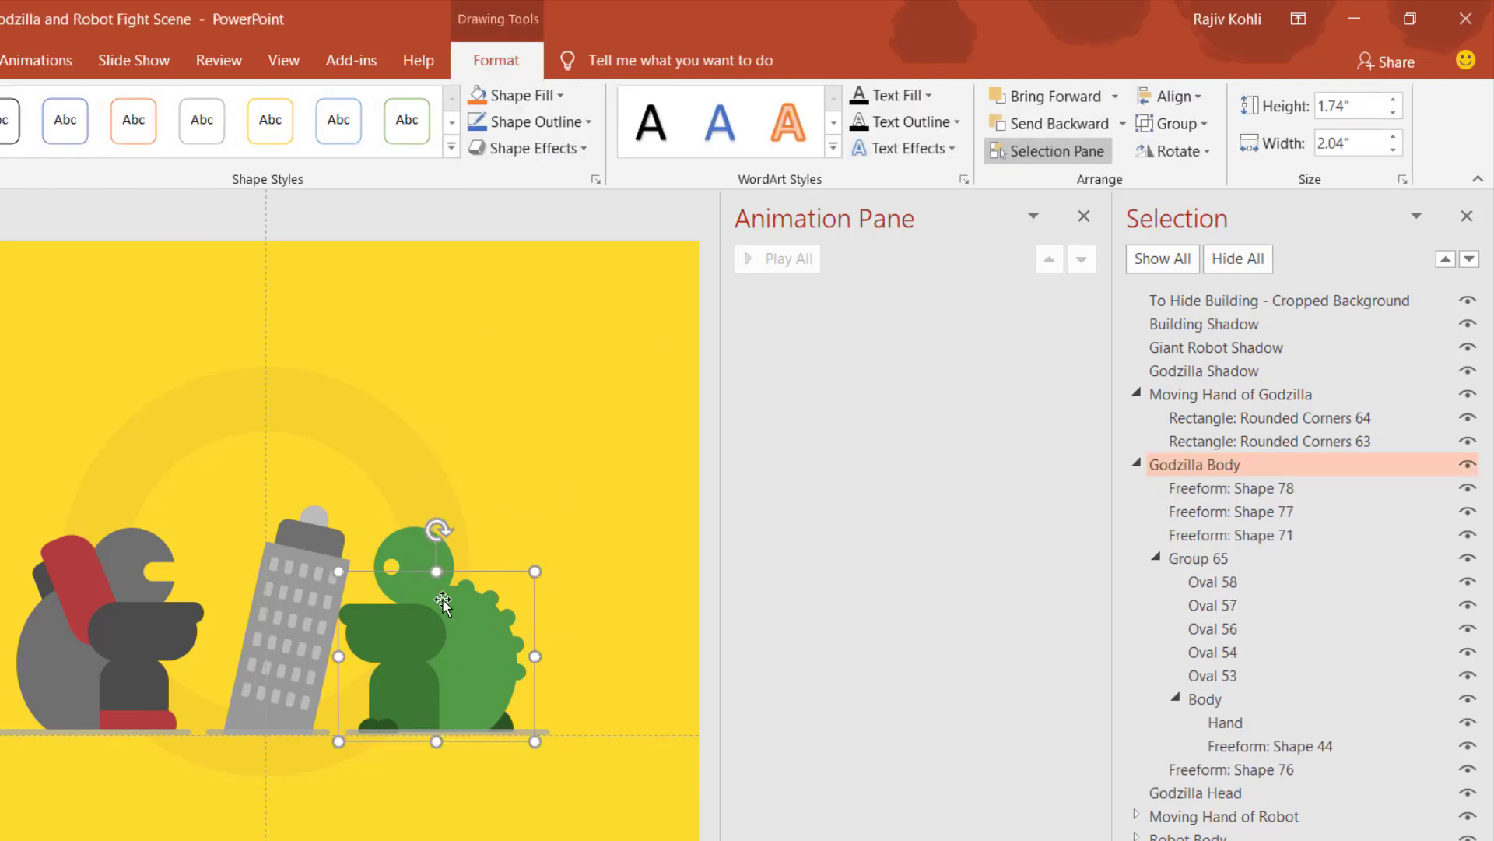
left_click(389, 629)
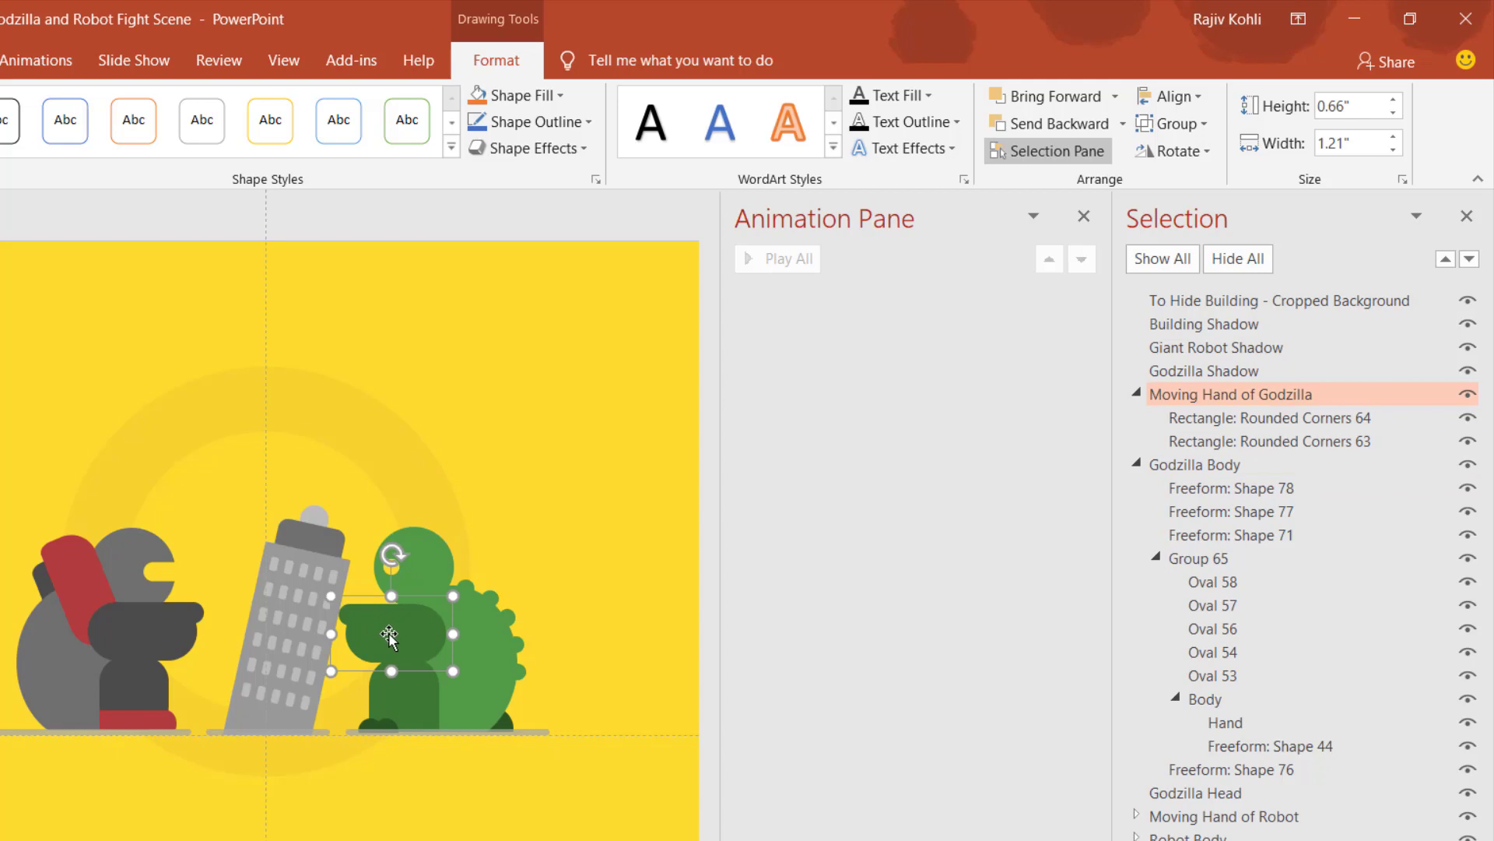
left_click(48, 62)
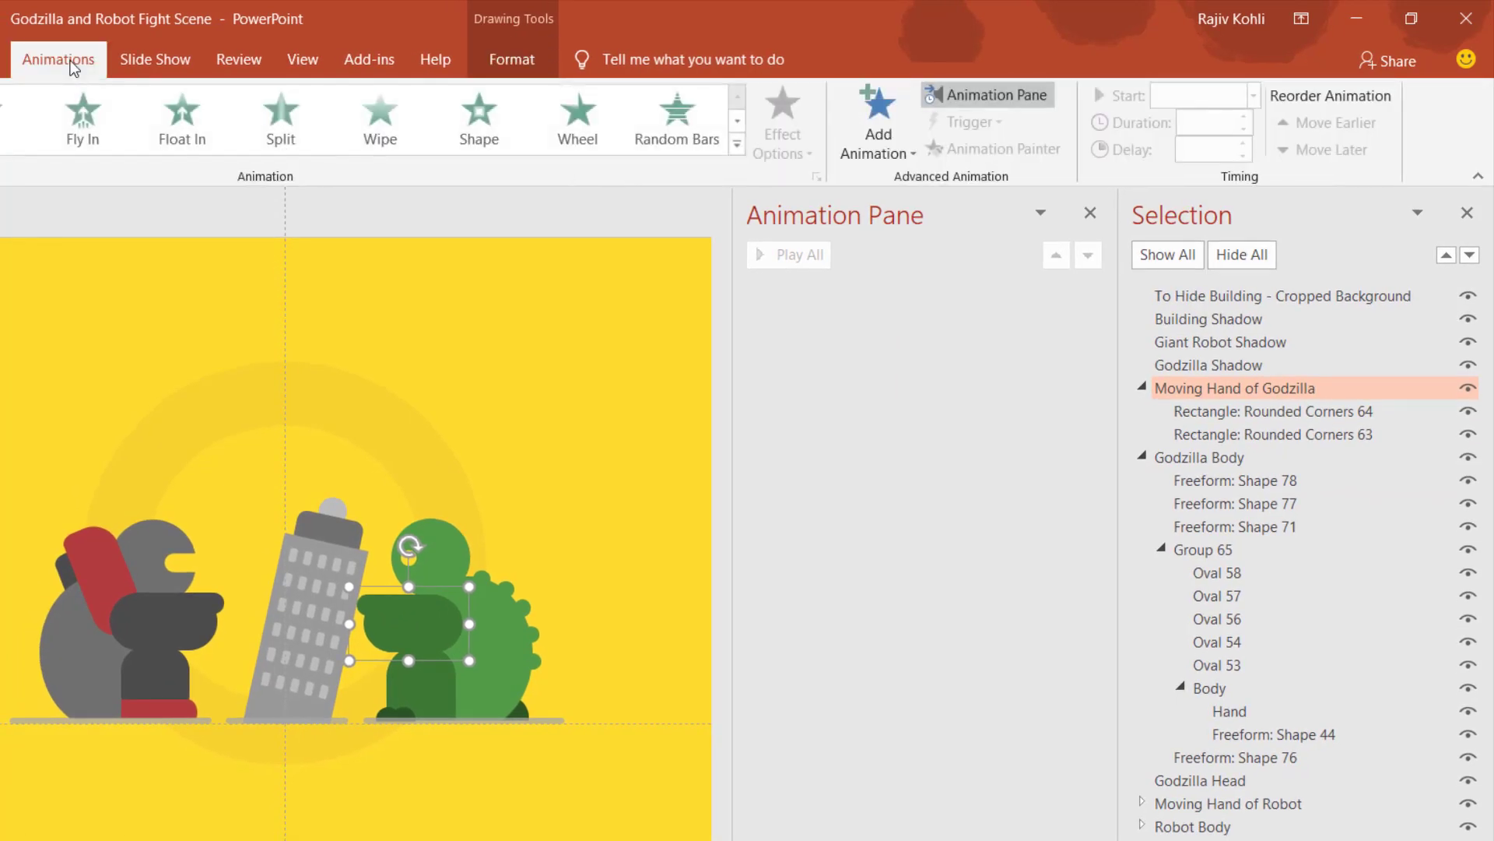
Apply the Left motion path from More Motion Paths to Godzilla's moving hand.
left_click(878, 126)
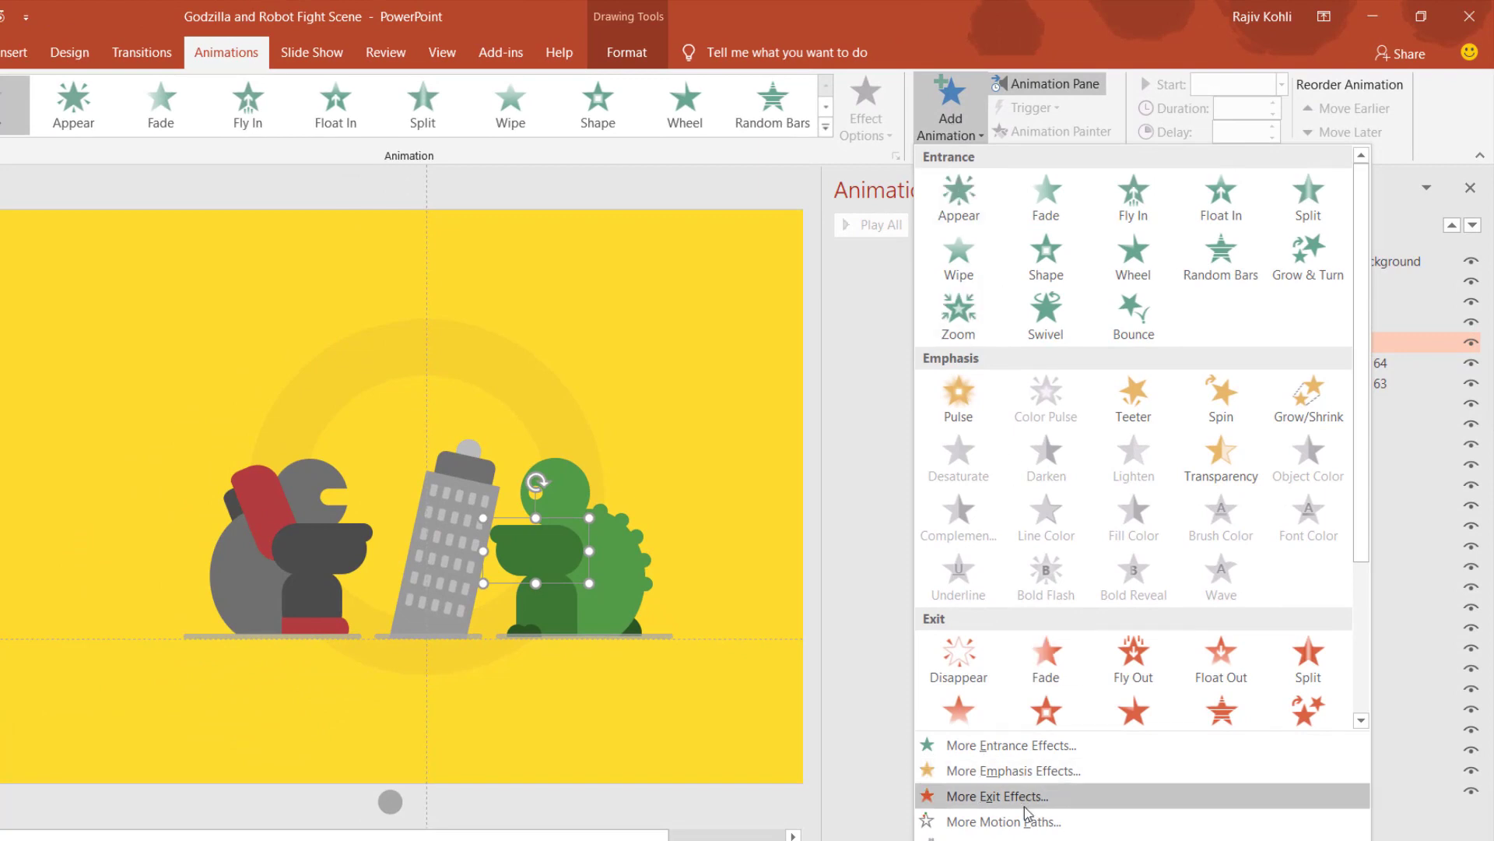
left_click(1043, 822)
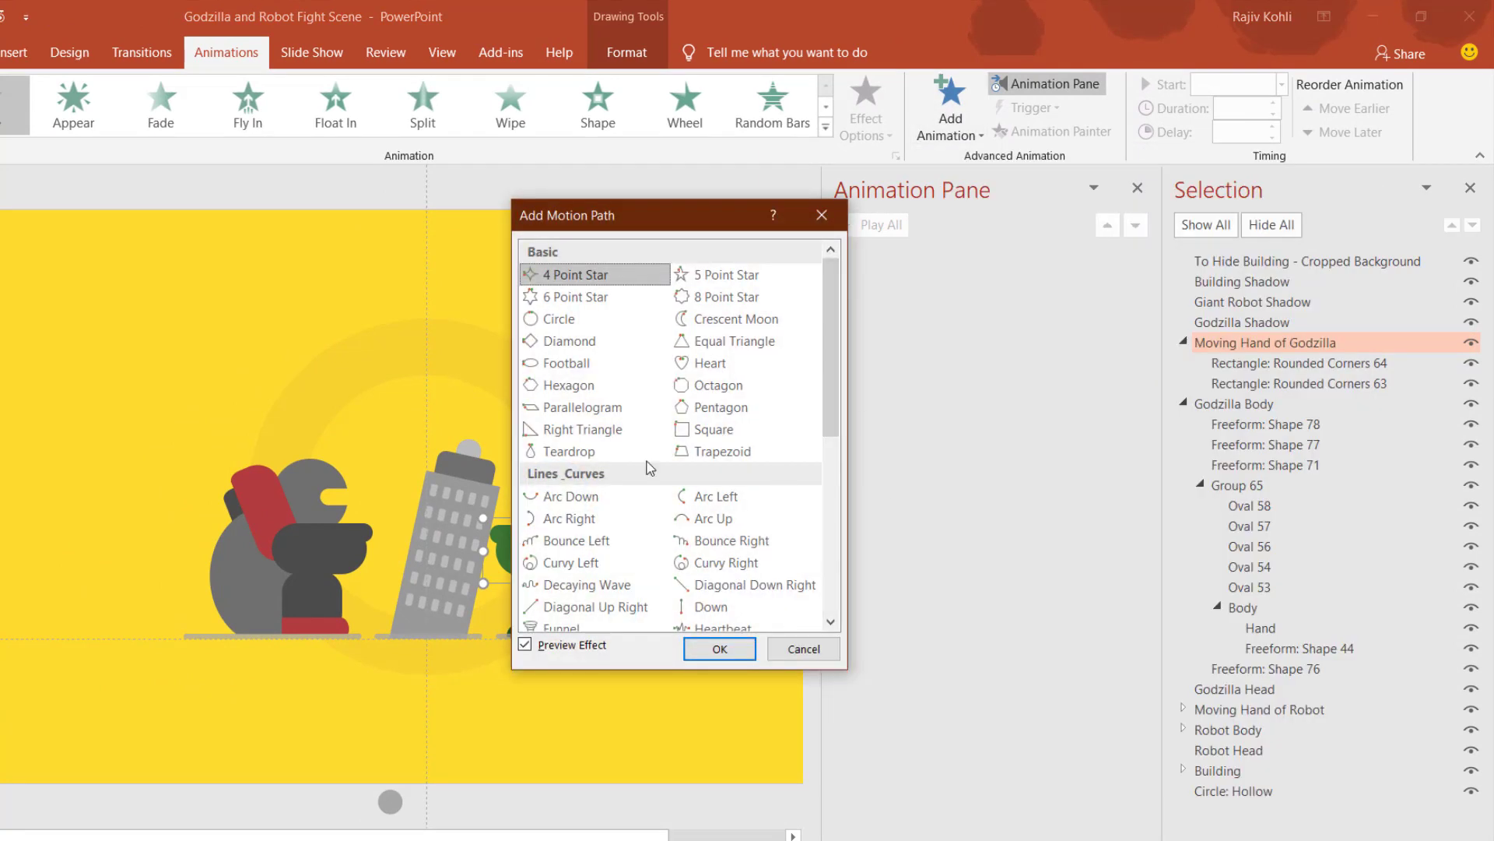
key("Escape")
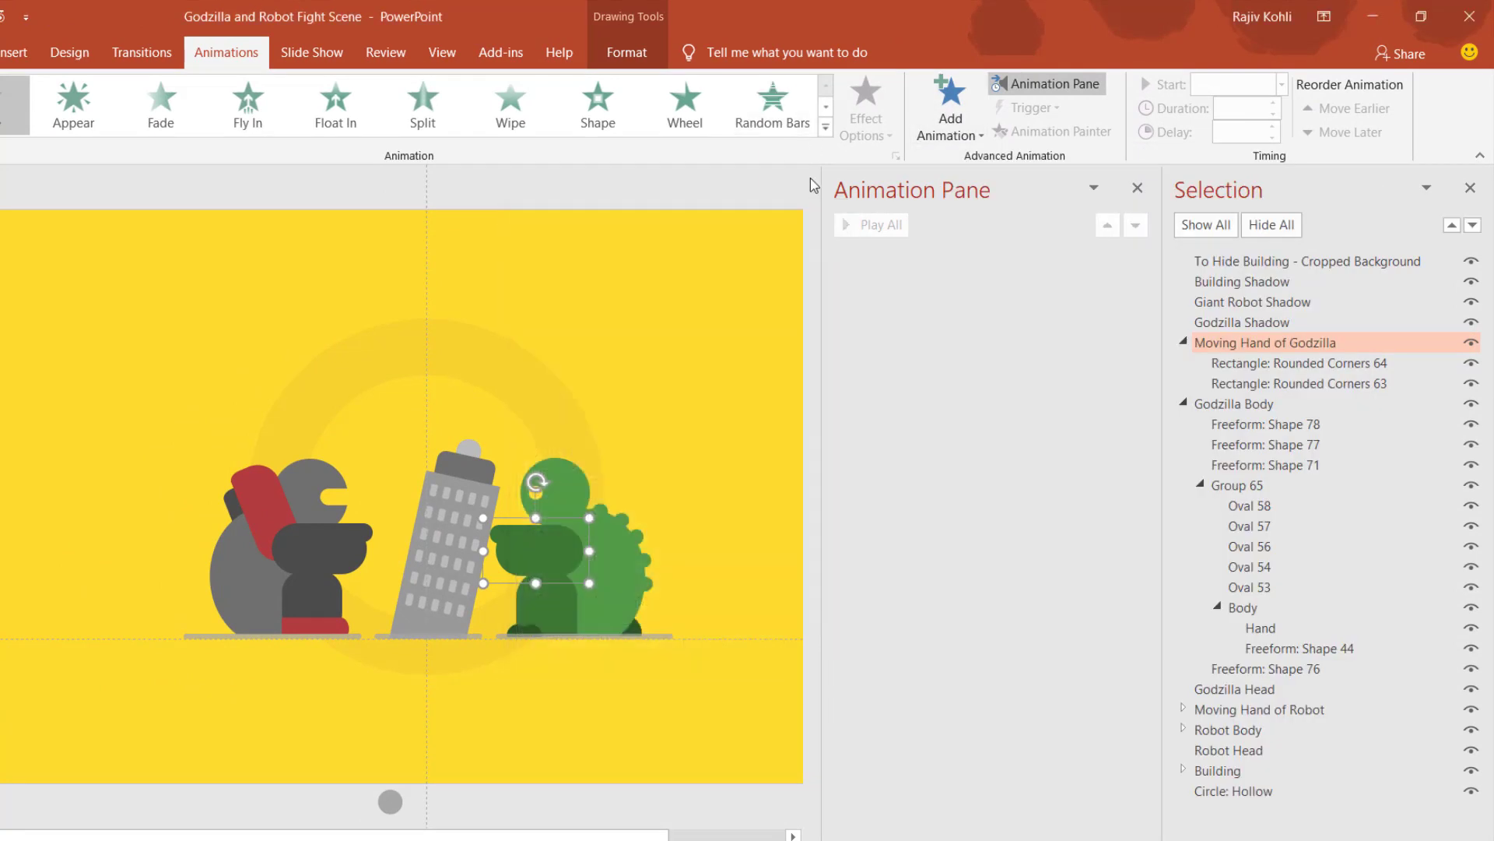
left_click(826, 127)
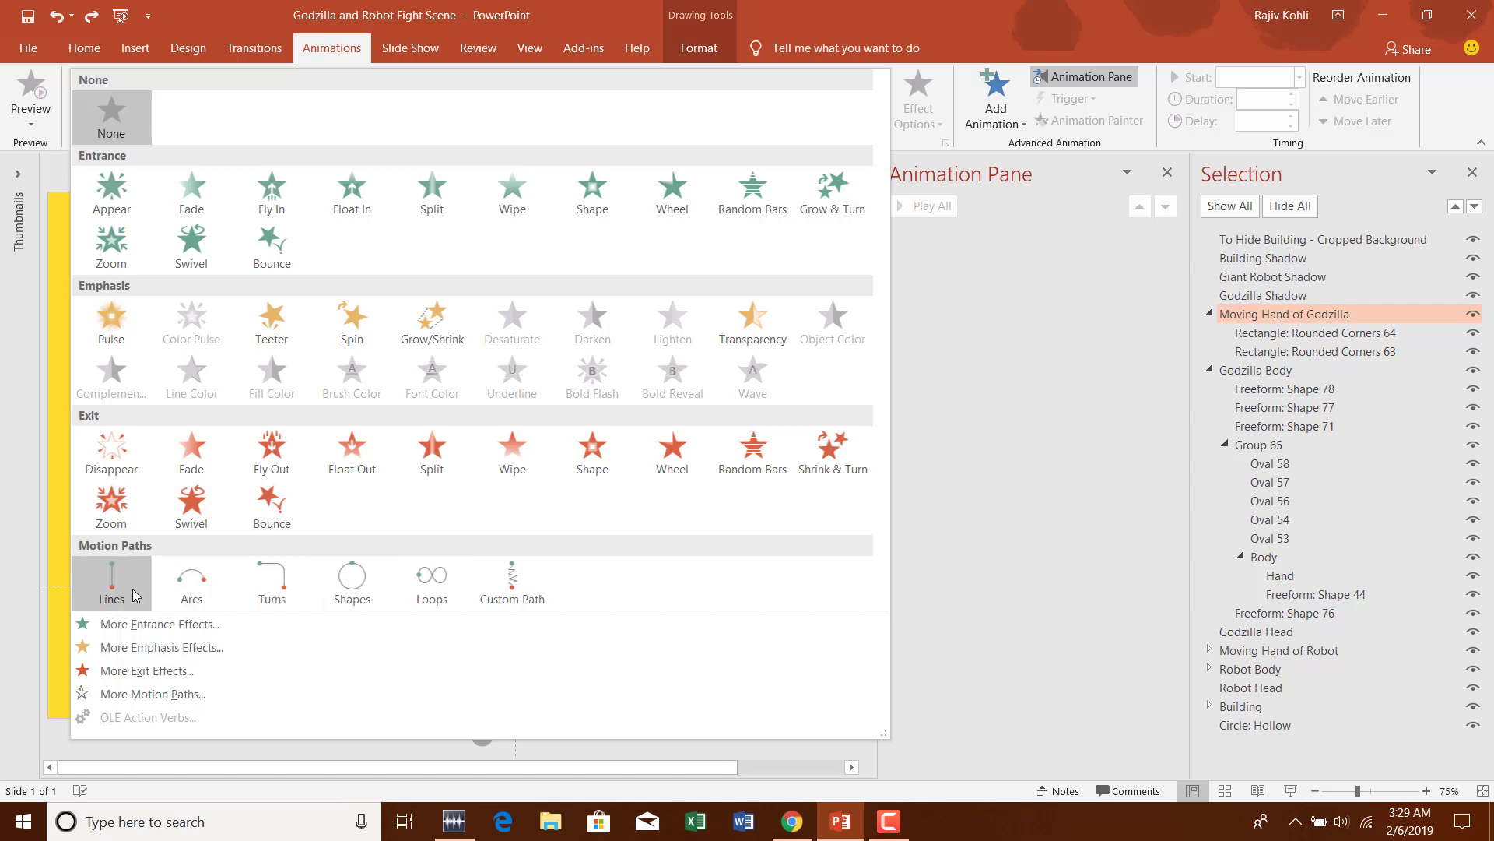
left_click(149, 694)
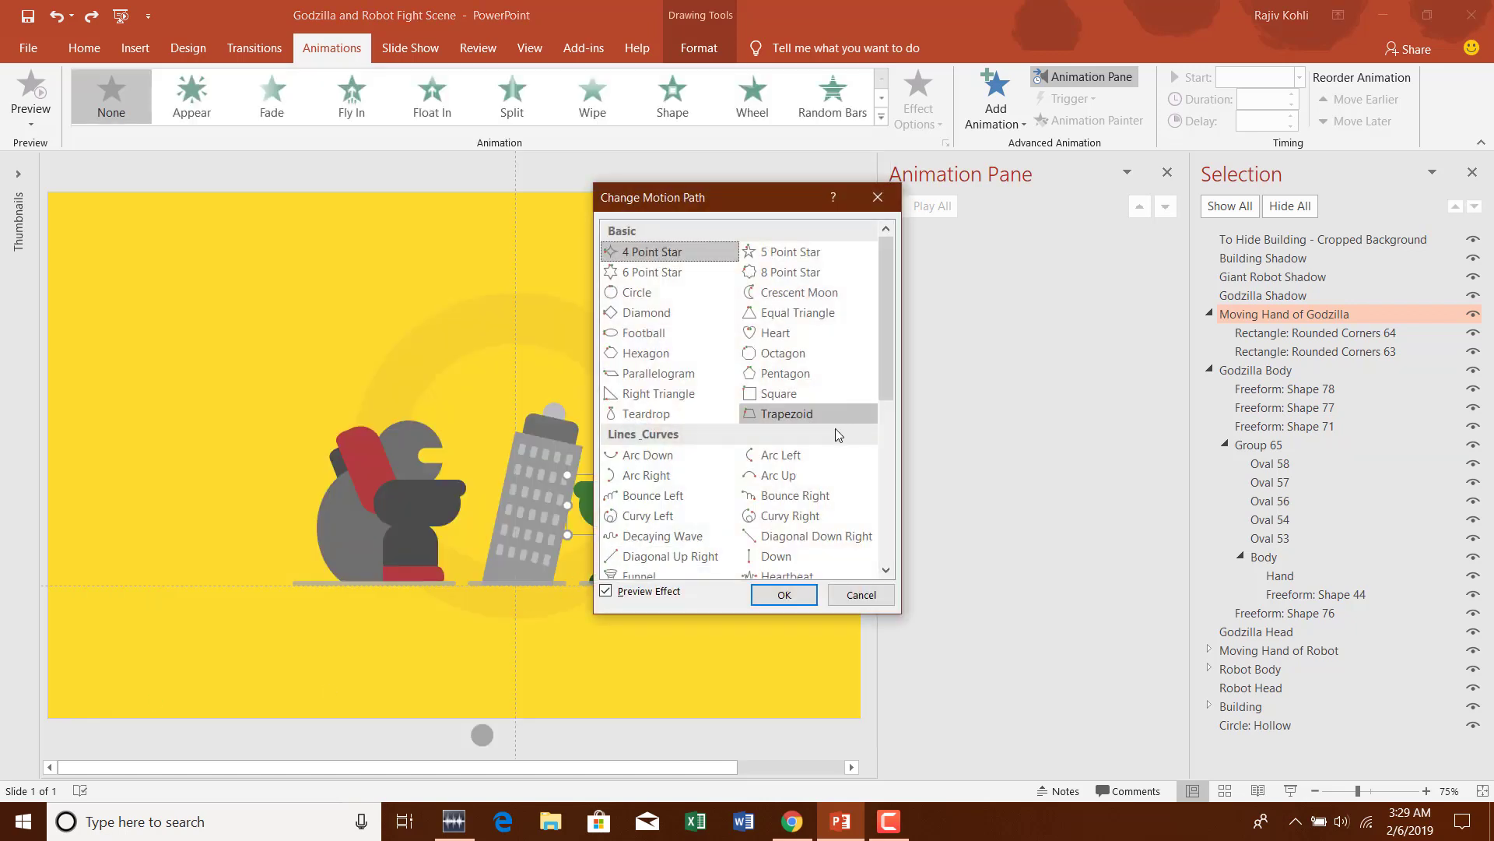
scroll(809, 416, "down", 2)
left_click(644, 483)
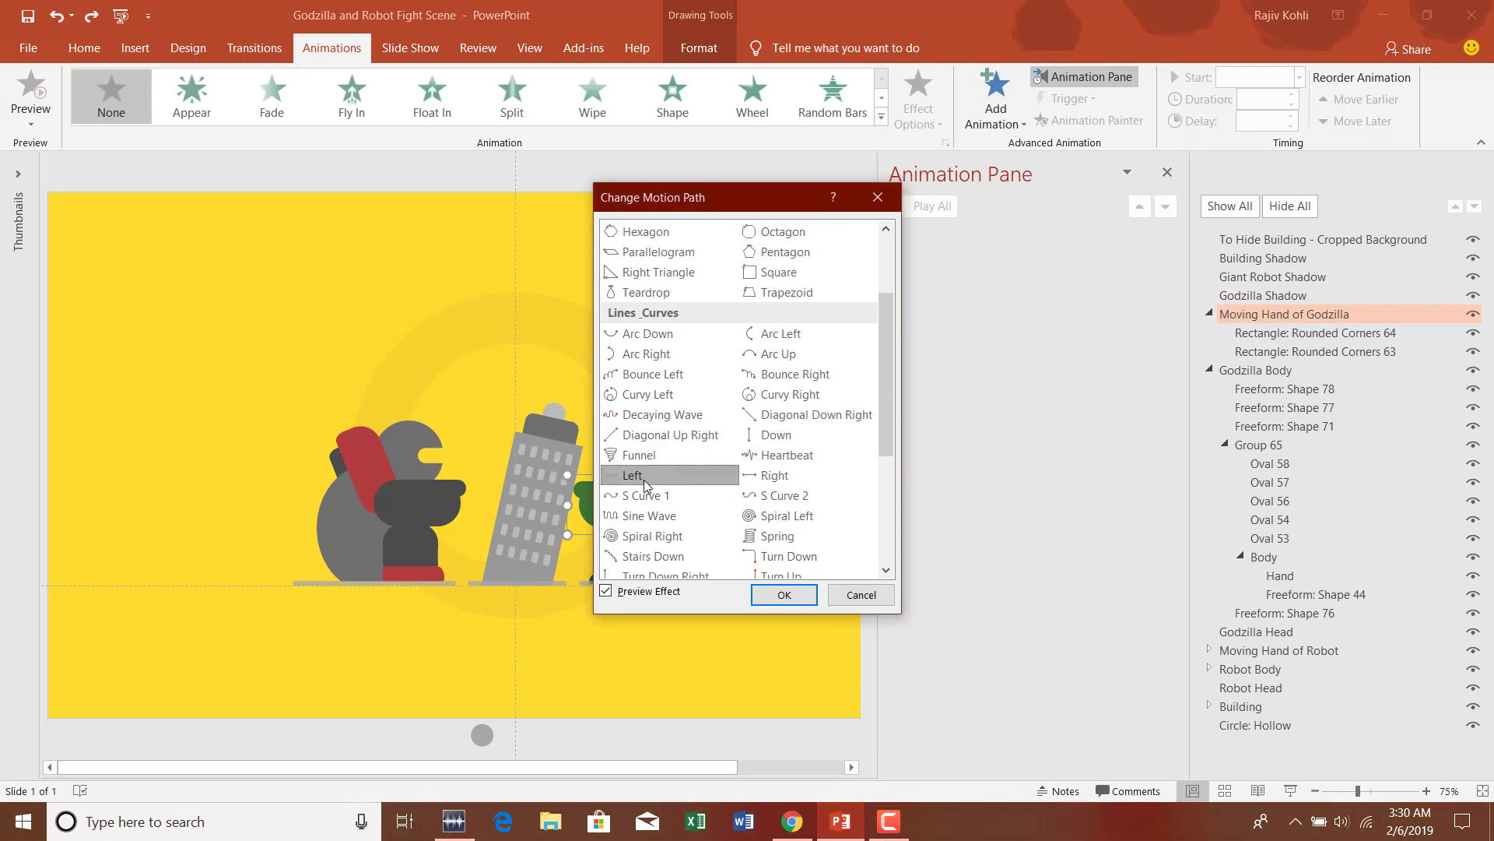
left_click(783, 595)
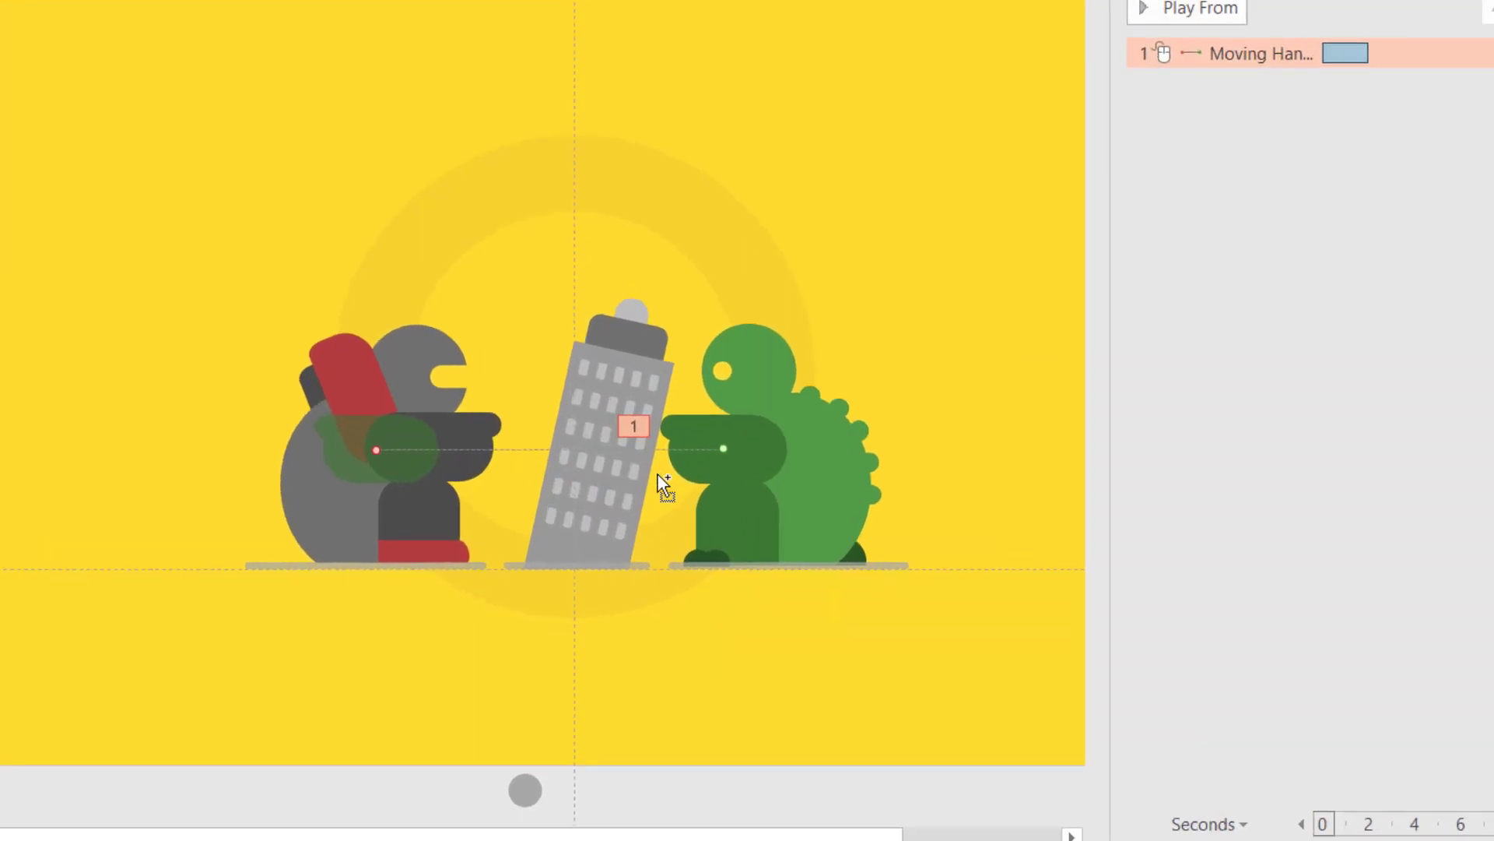
Drag the Left path's end point horizontally so the punch stops beside the tower.
left_click(849, 389)
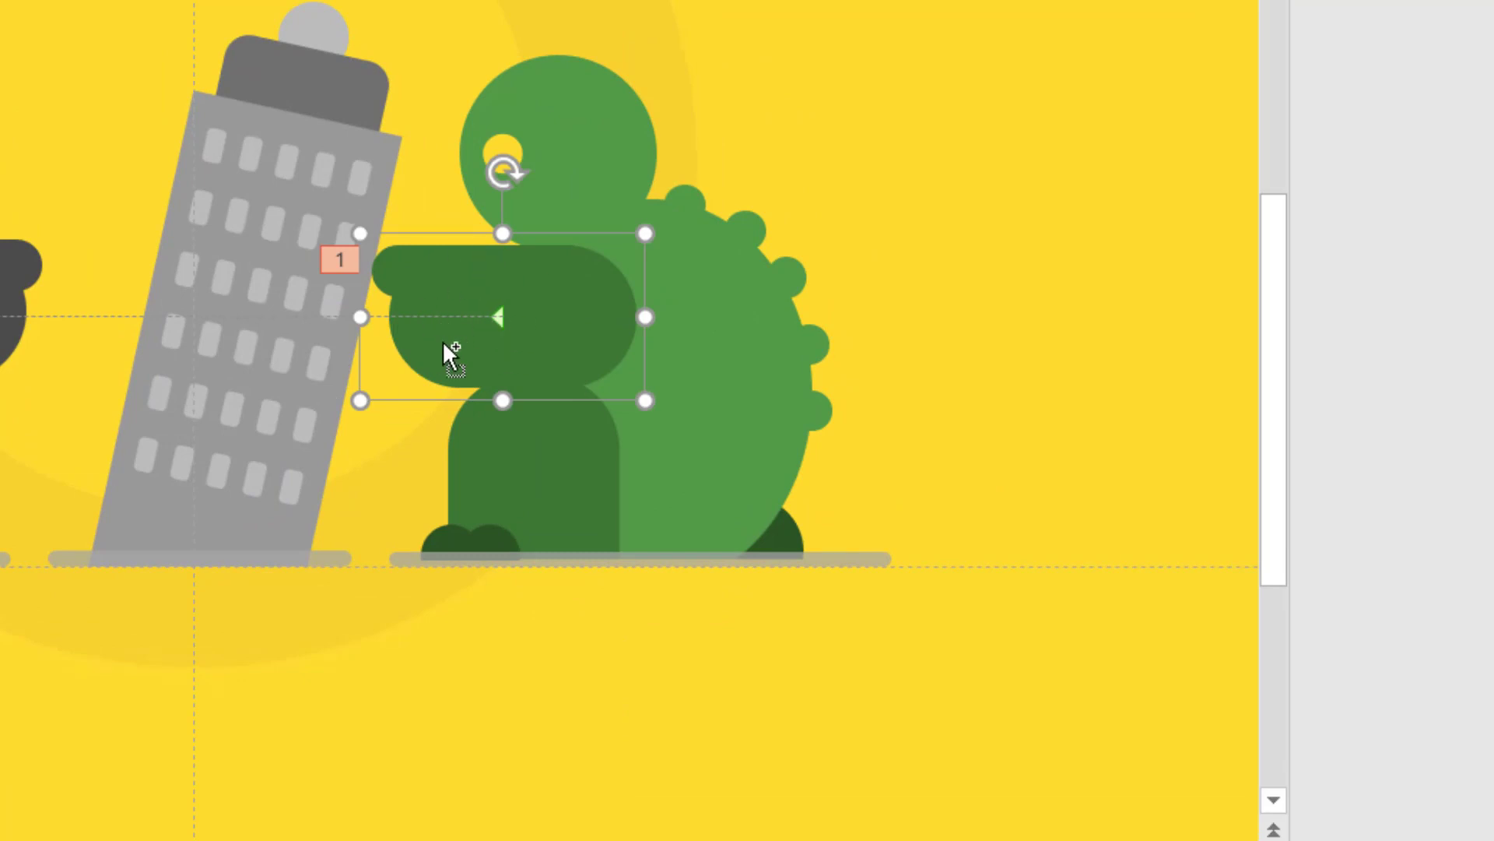
scroll(502, 300, "up", 5)
scroll(571, 467, "down", 4)
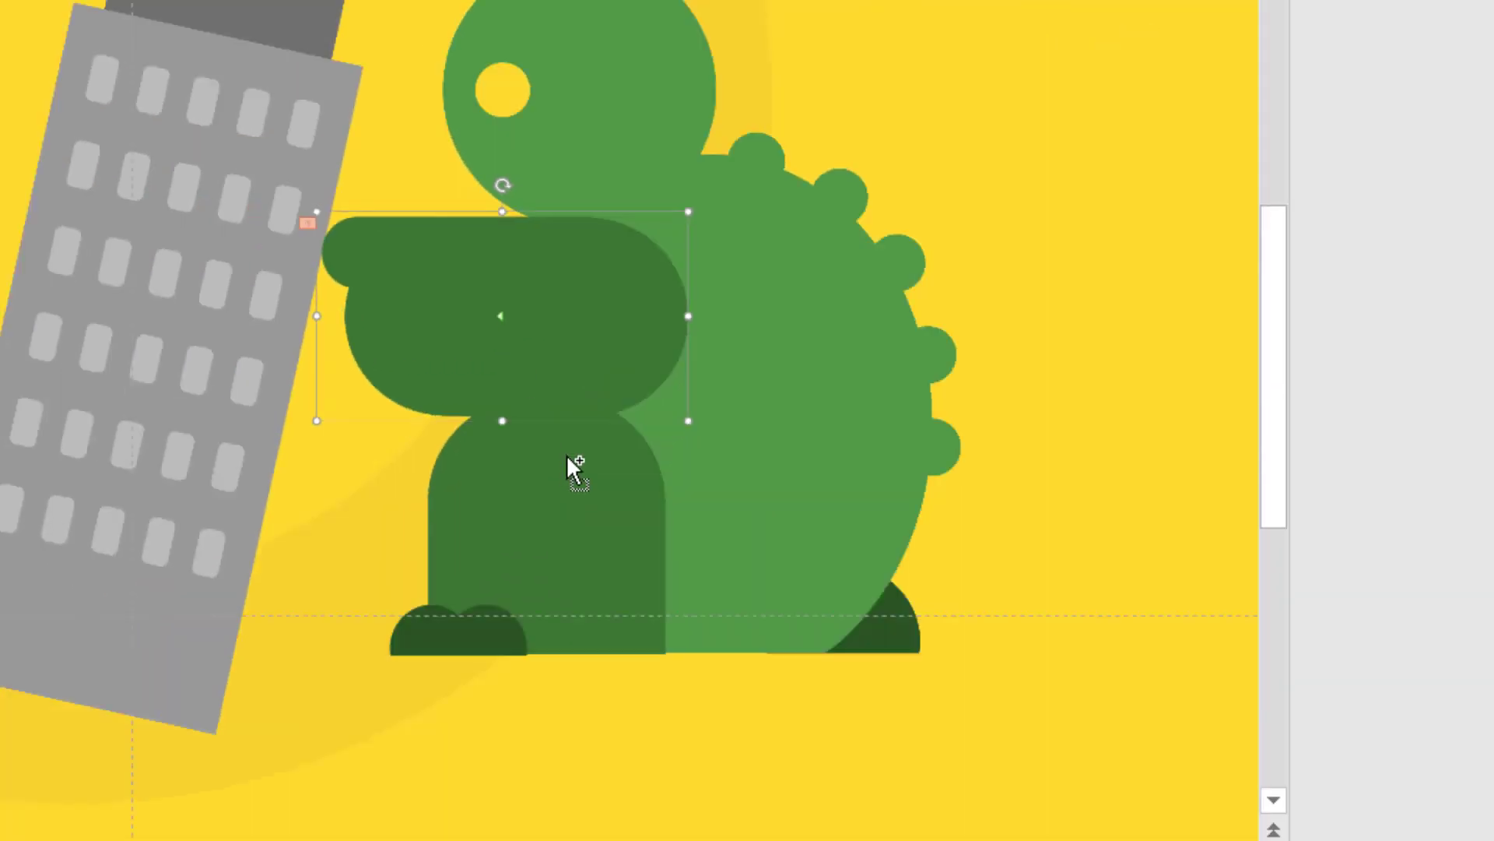
scroll(566, 460, "down", 3)
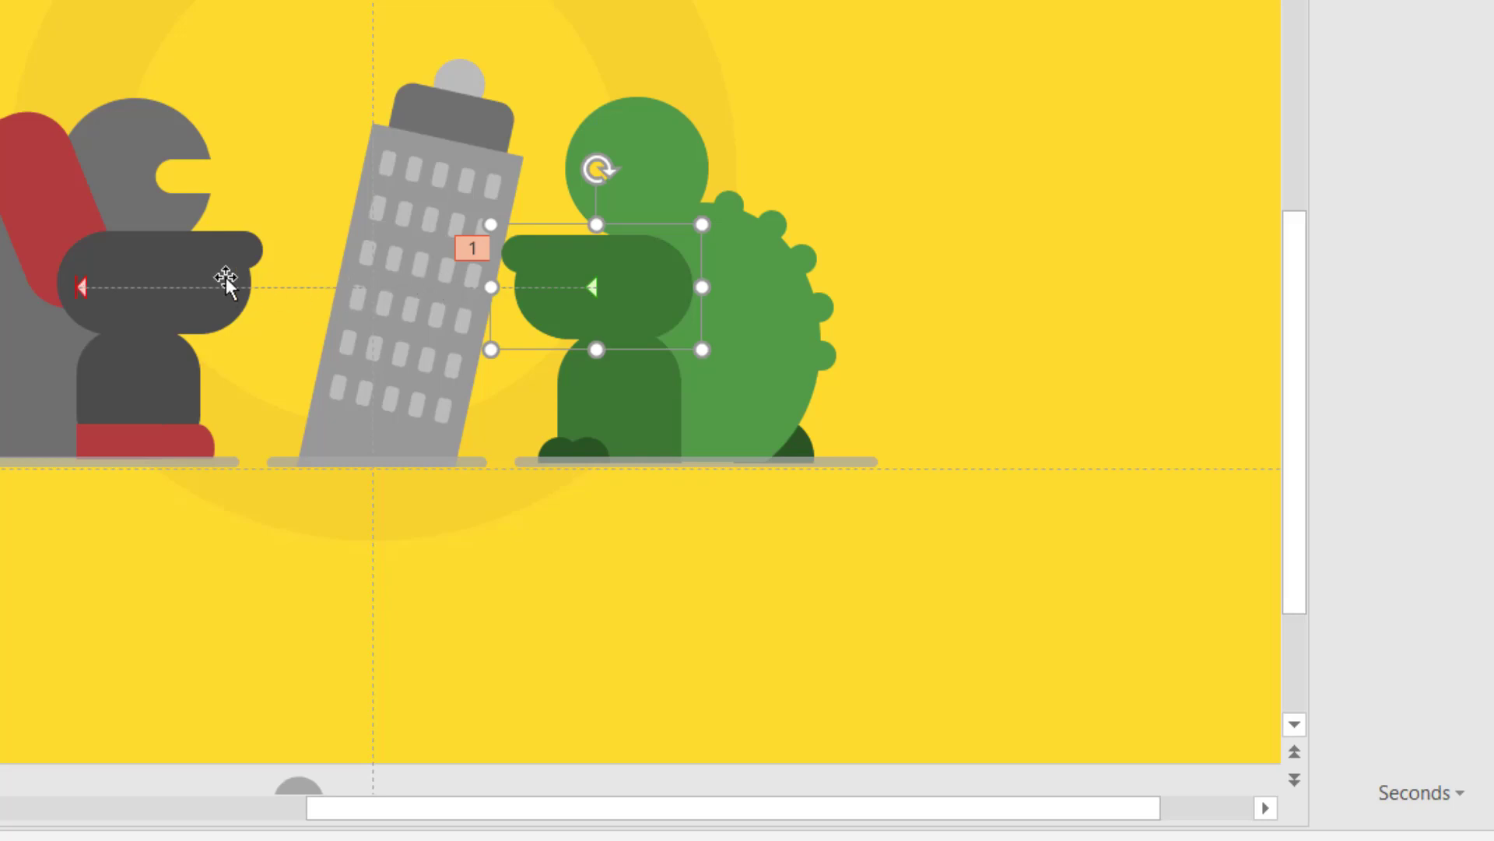
left_click(81, 288)
key("shift")
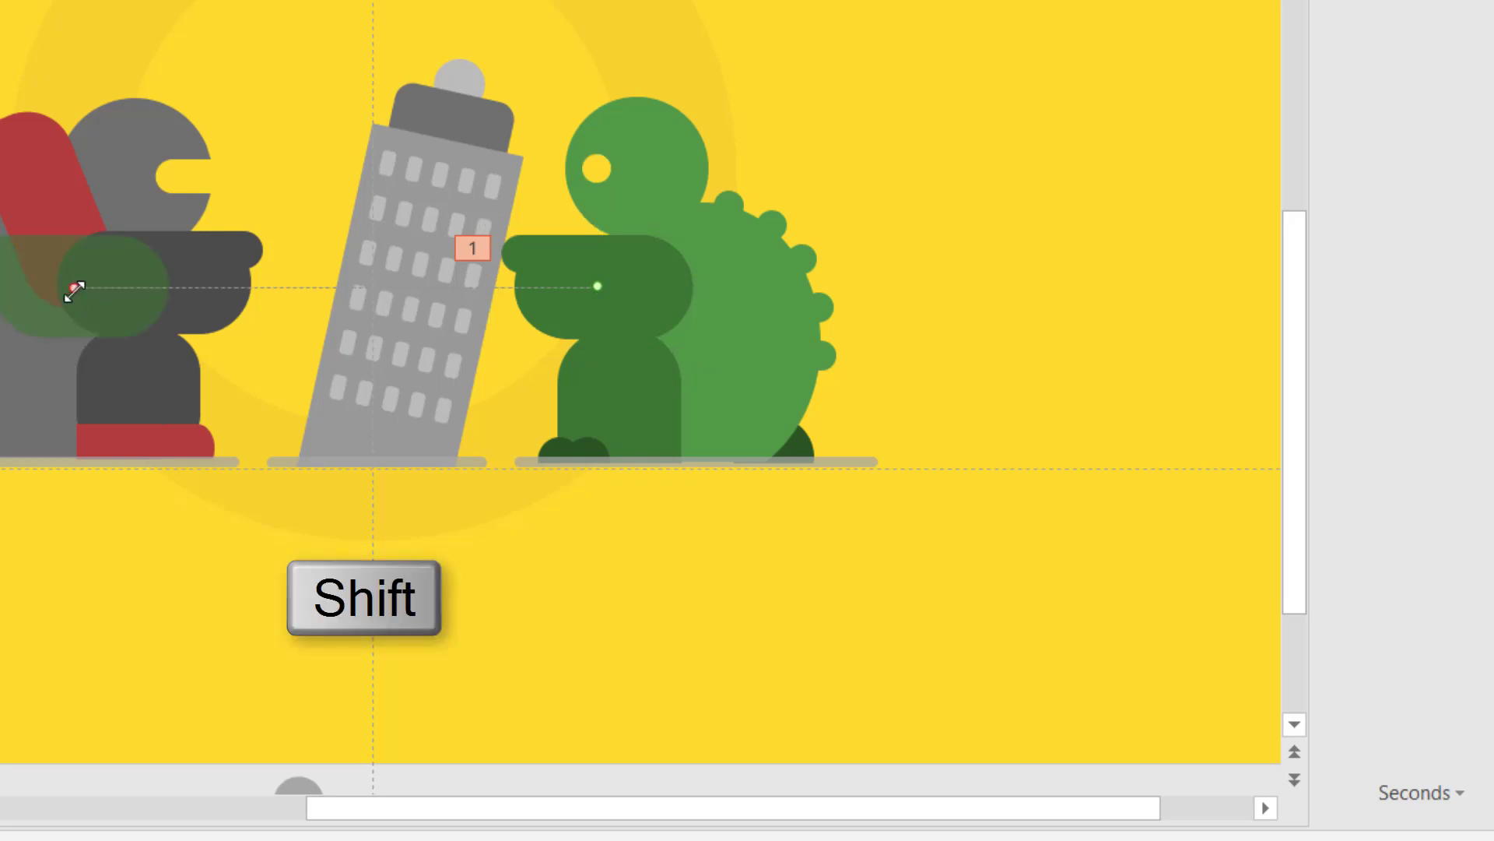
left_click_drag(74, 290, 313, 309)
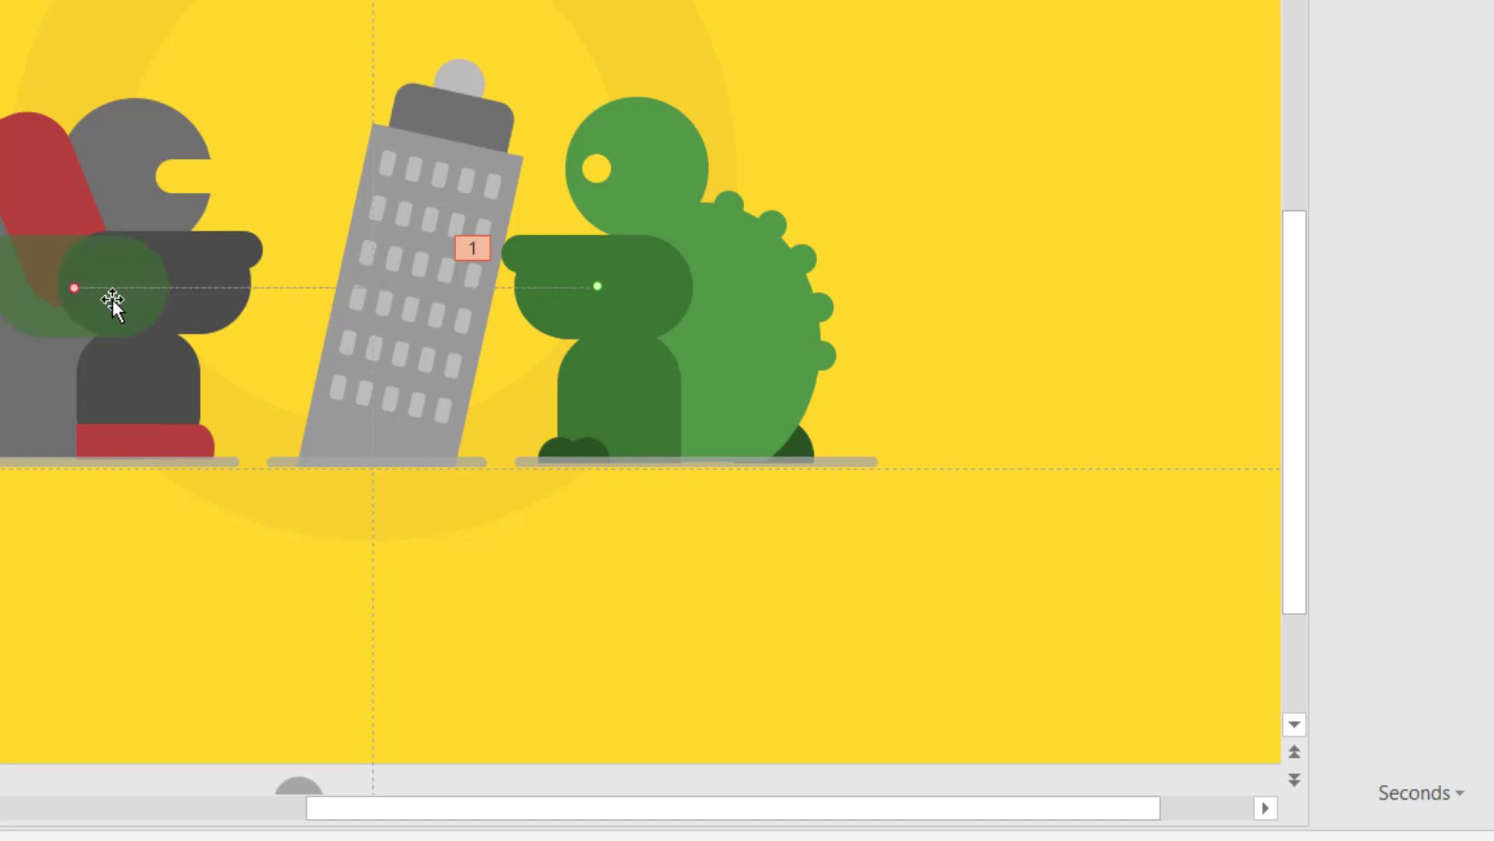
left_click_drag(82, 291, 522, 302)
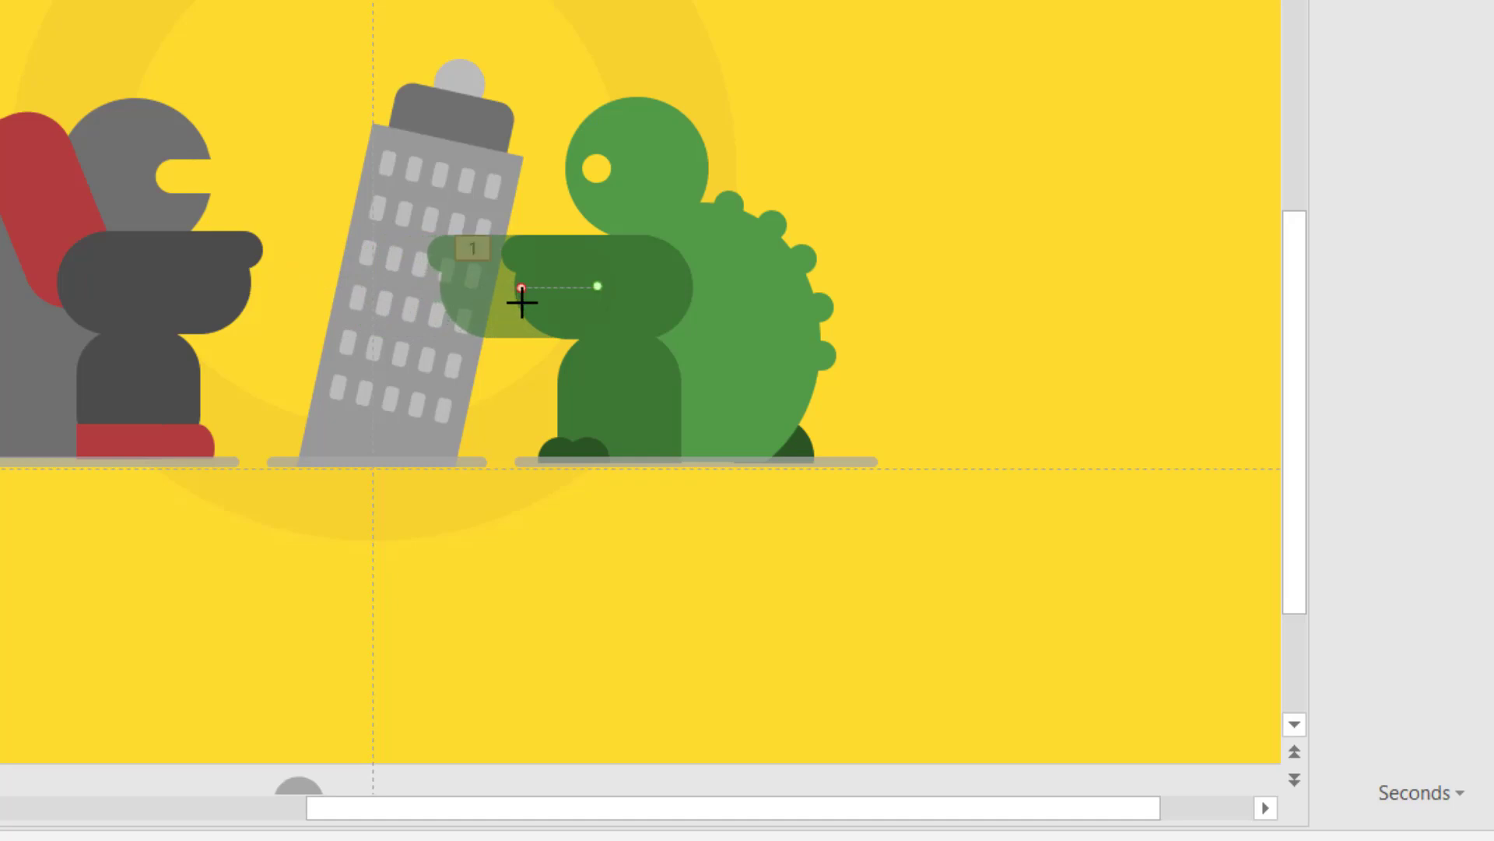